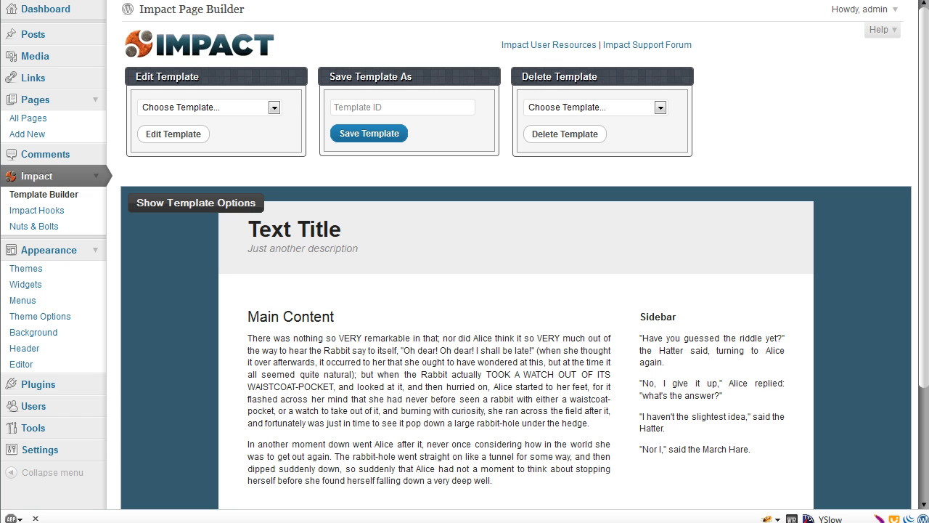
- Set the template structure's sidebar option to none in the template options
left_click(392, 107)
left_click(218, 210)
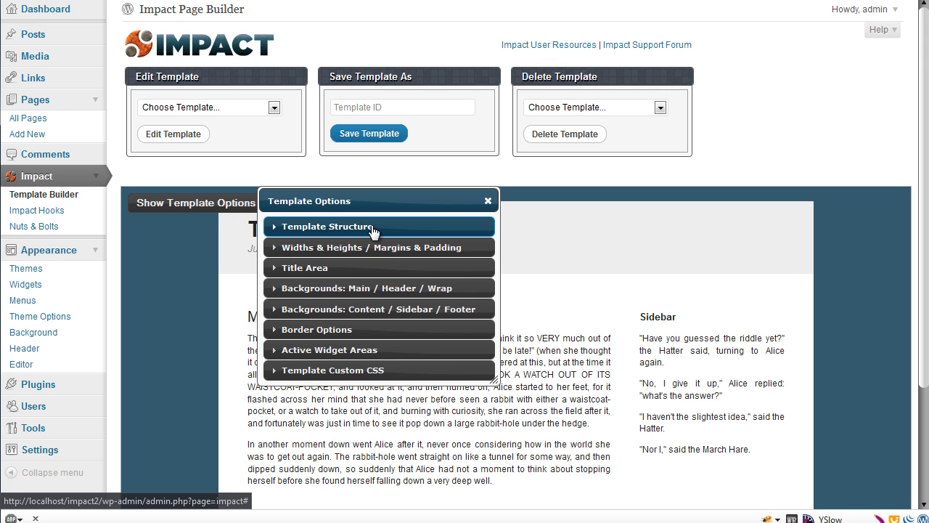
left_click(372, 228)
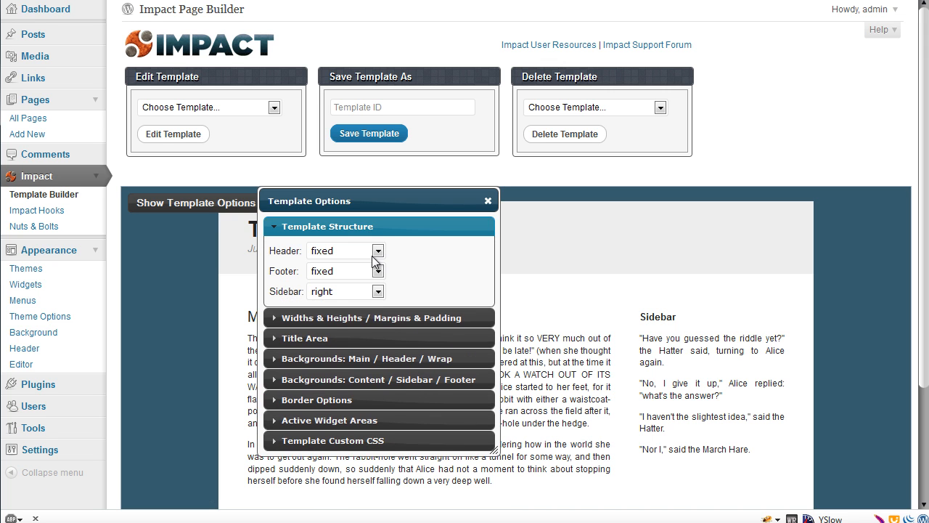
left_click(377, 292)
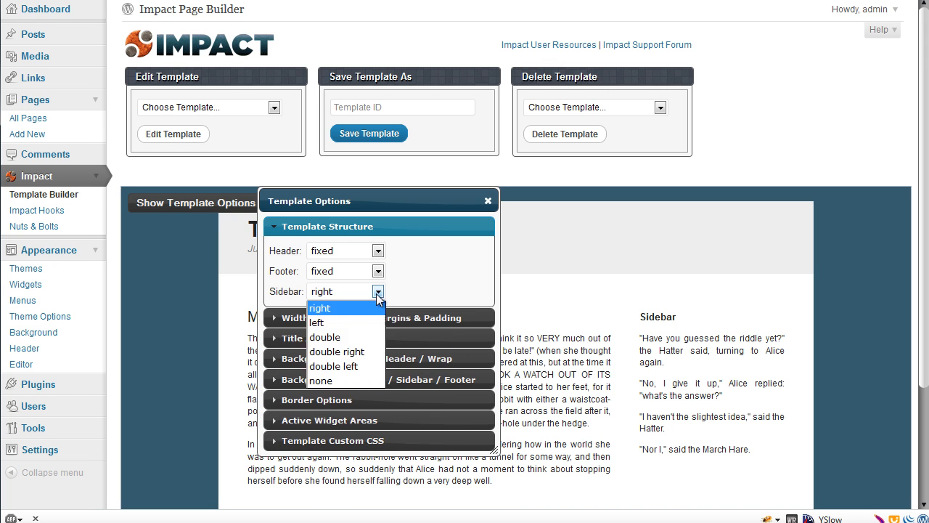
left_click(349, 379)
left_click(423, 228)
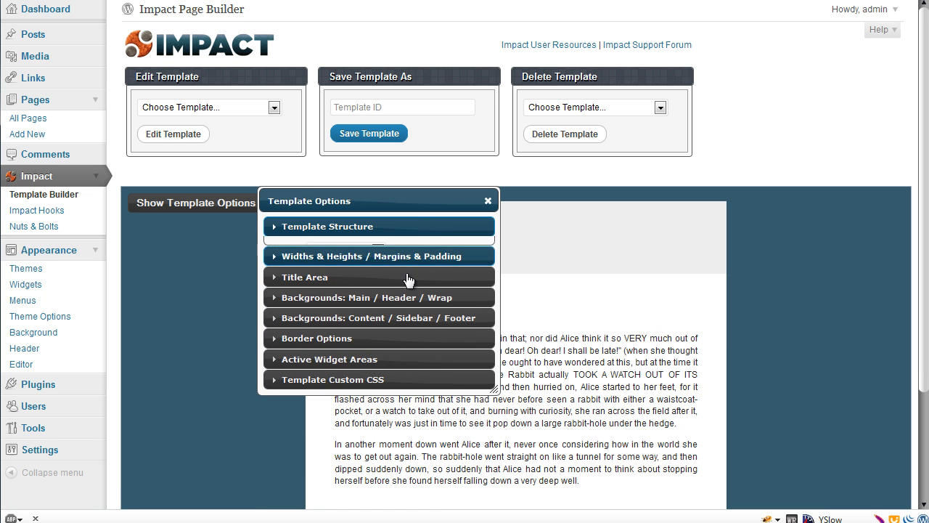
- Set the template's content width to 880 px
left_click(413, 249)
left_click_drag(415, 200, 190, 28)
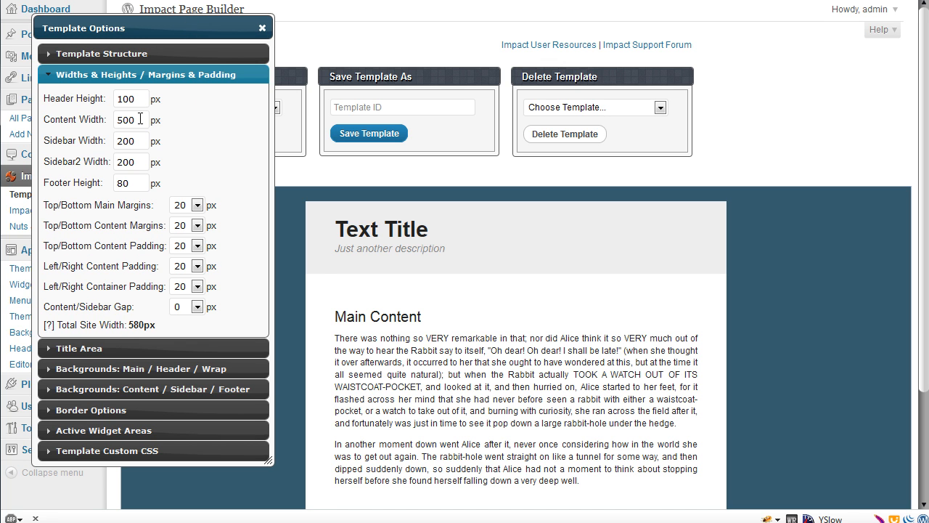
left_click_drag(140, 120, 83, 125)
type("880")
key("Tab")
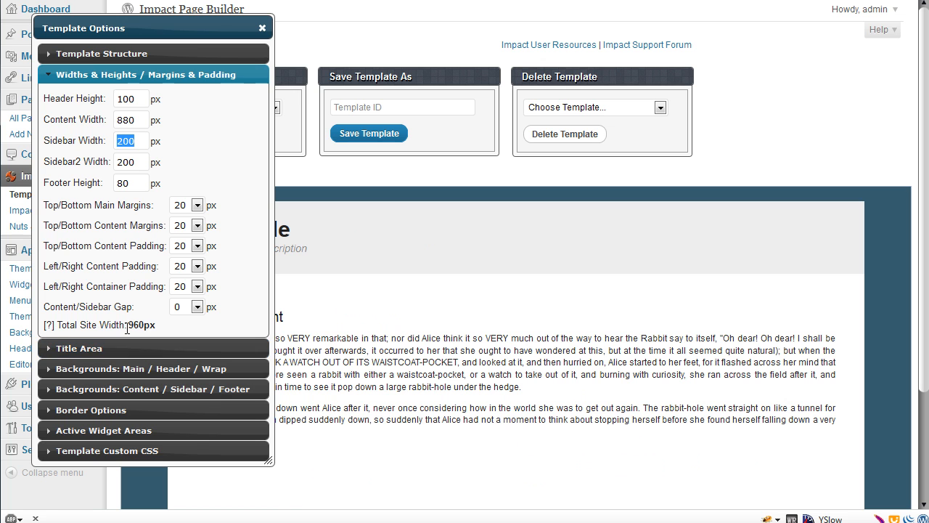
left_click(228, 77)
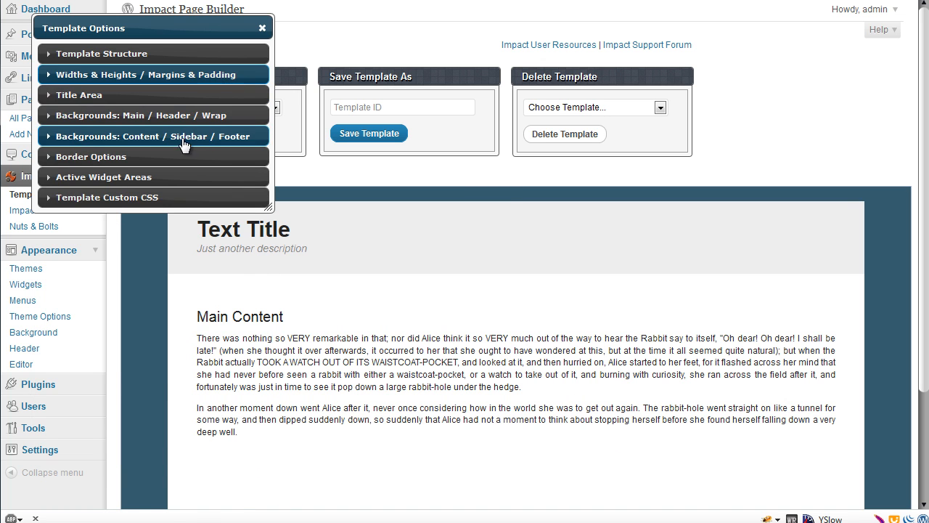
- Activate the Before Container widget area for the template, trying out Before Content but leaving it inactive
left_click(180, 179)
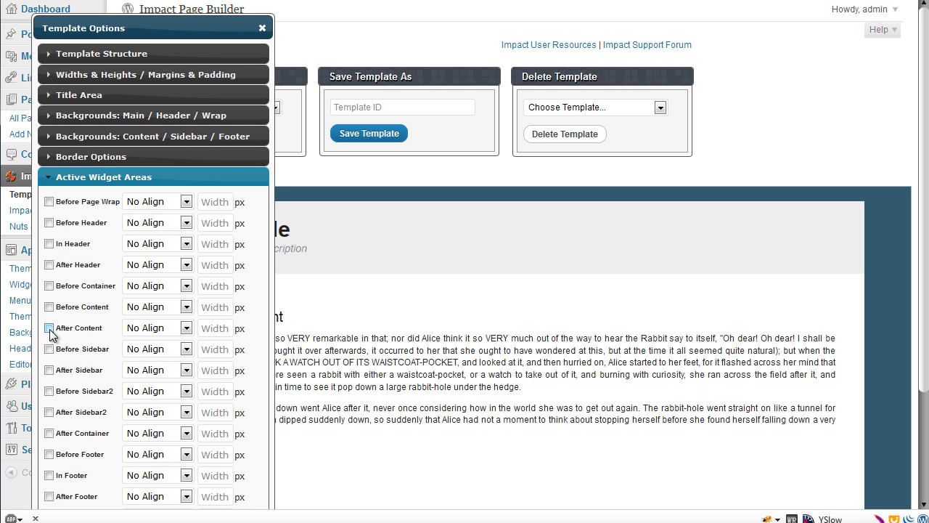
left_click(50, 286)
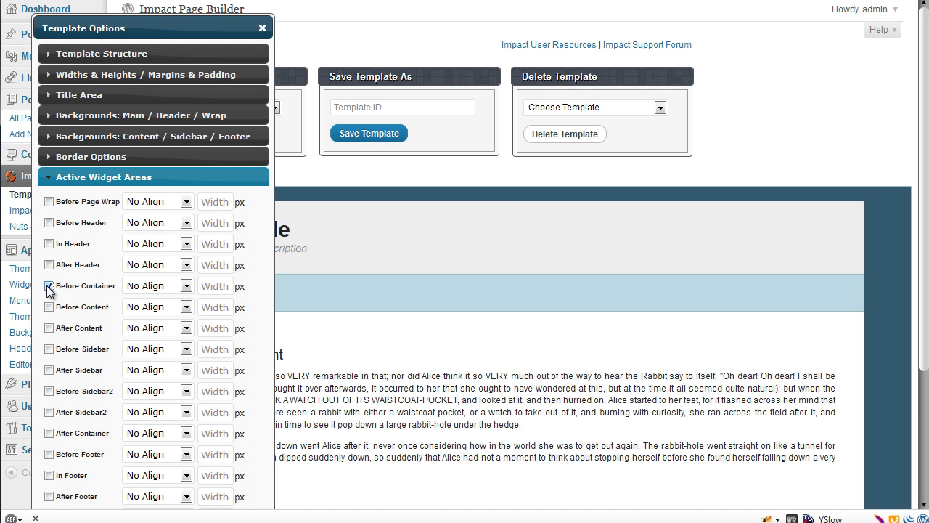
left_click(49, 287)
left_click(48, 307)
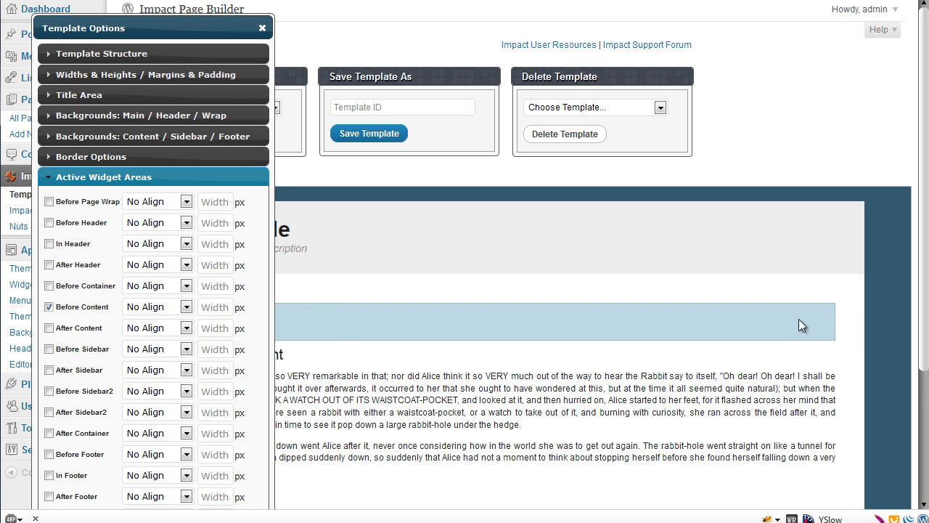
left_click(49, 286)
left_click(49, 307)
left_click(196, 178)
- Save the template under the ID "widget"
left_click_drag(200, 29, 844, 100)
left_click(422, 109)
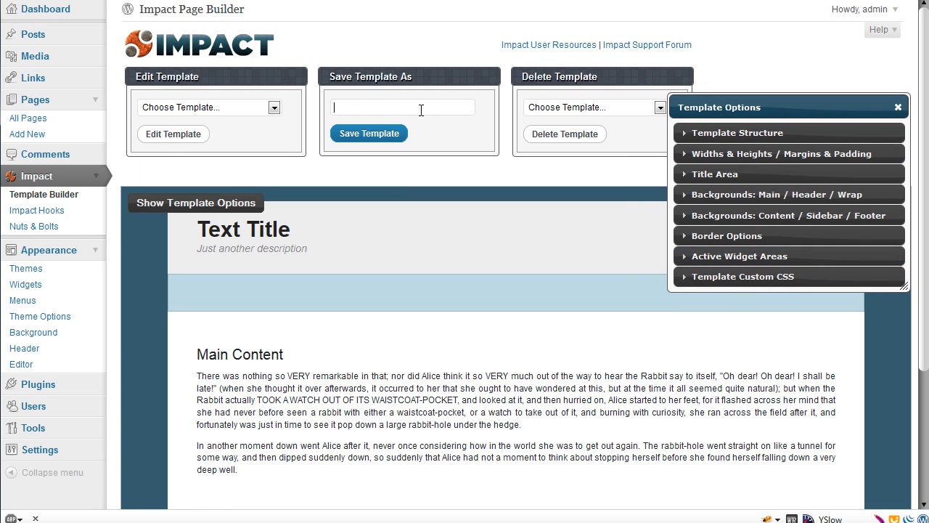
type("widget")
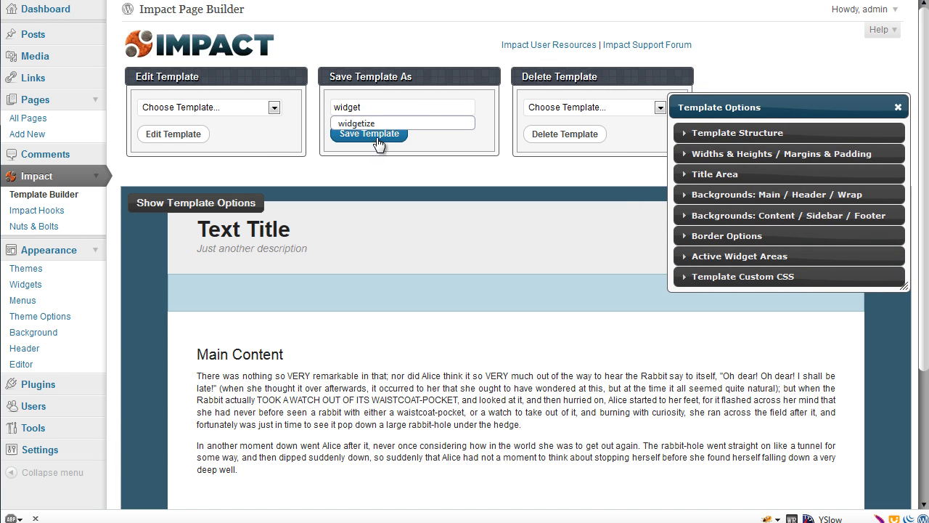
left_click(433, 143)
left_click(377, 135)
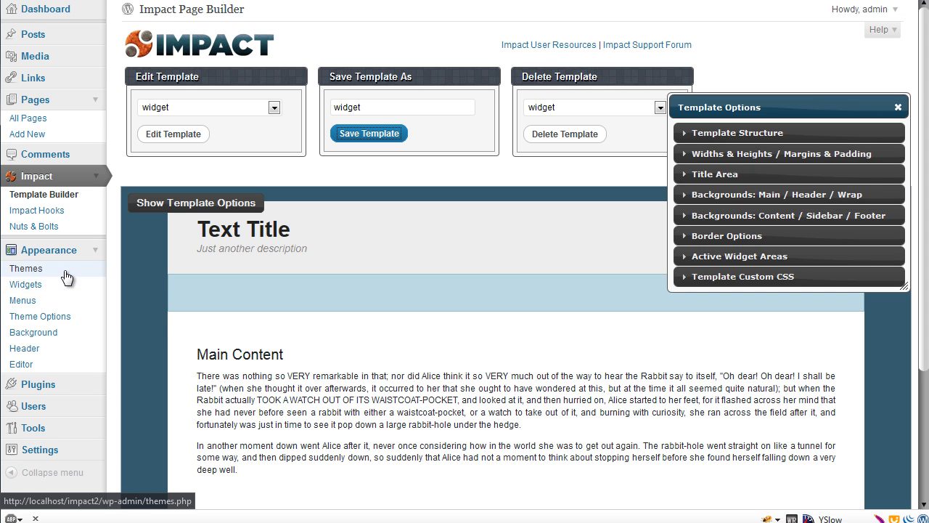
- Search for new plugins with the term "super post and page"
left_click(64, 393)
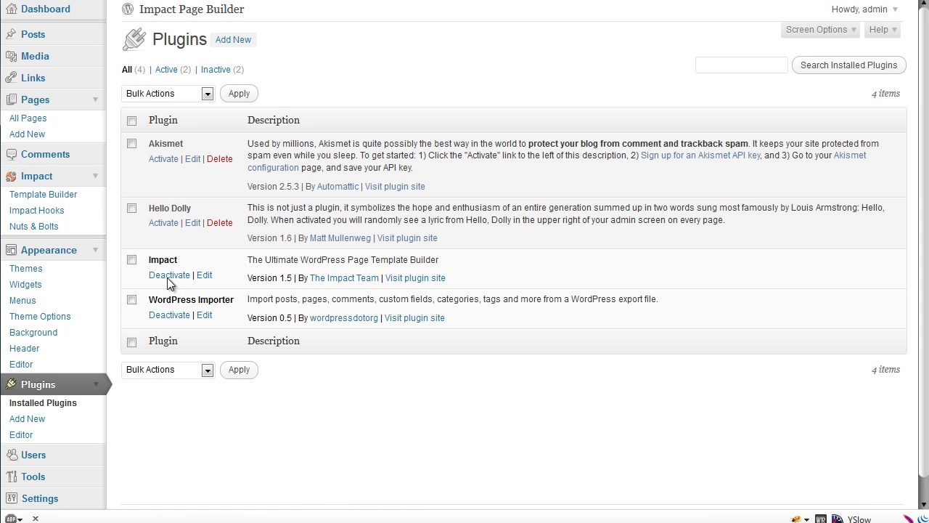
left_click(229, 43)
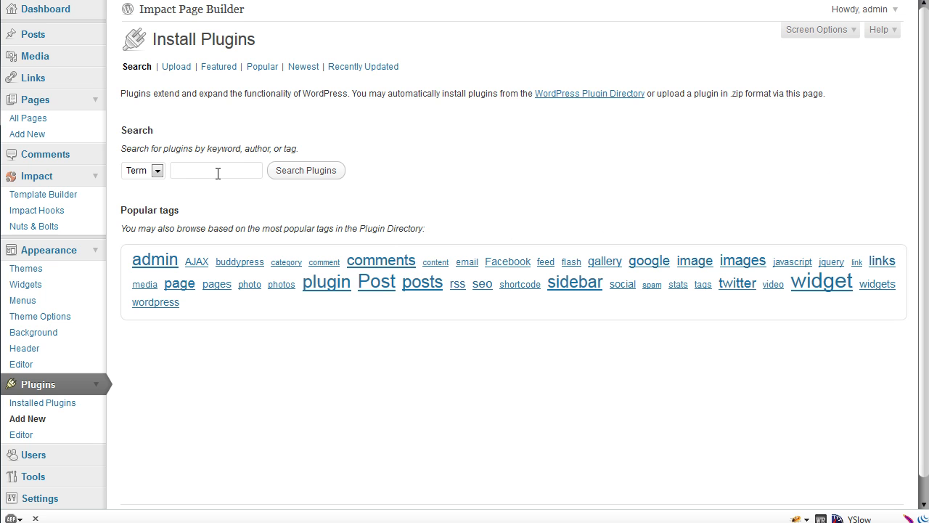
left_click(218, 173)
type("super")
left_click(225, 187)
left_click(308, 173)
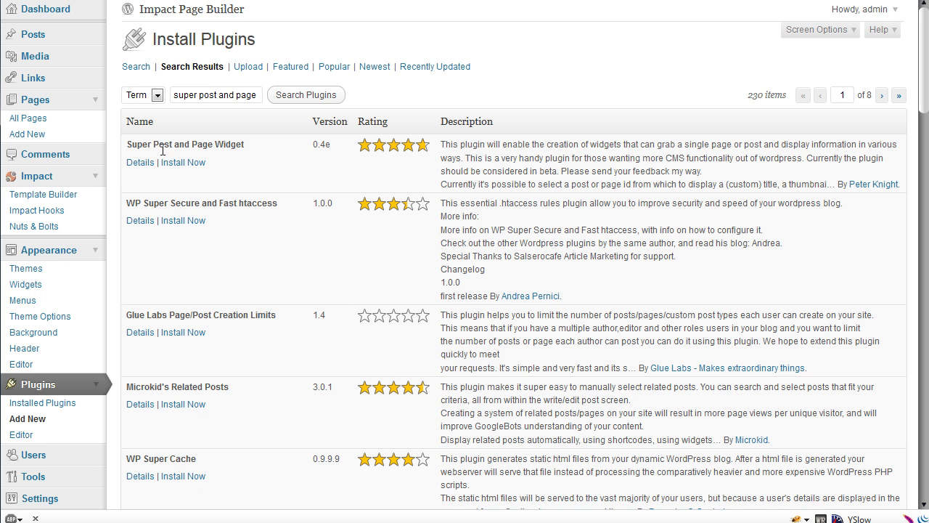
- Install and activate the Super Post and Page Widget plugin
left_click(182, 163)
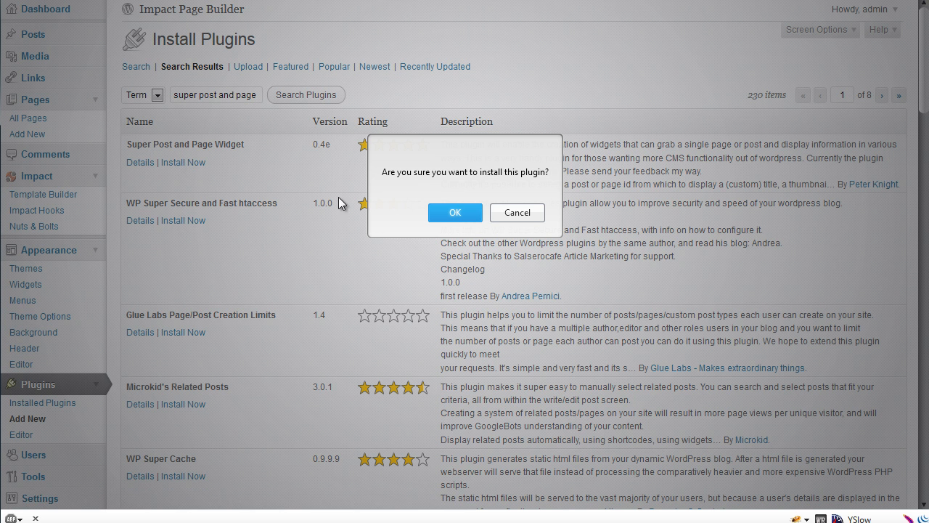
left_click(452, 215)
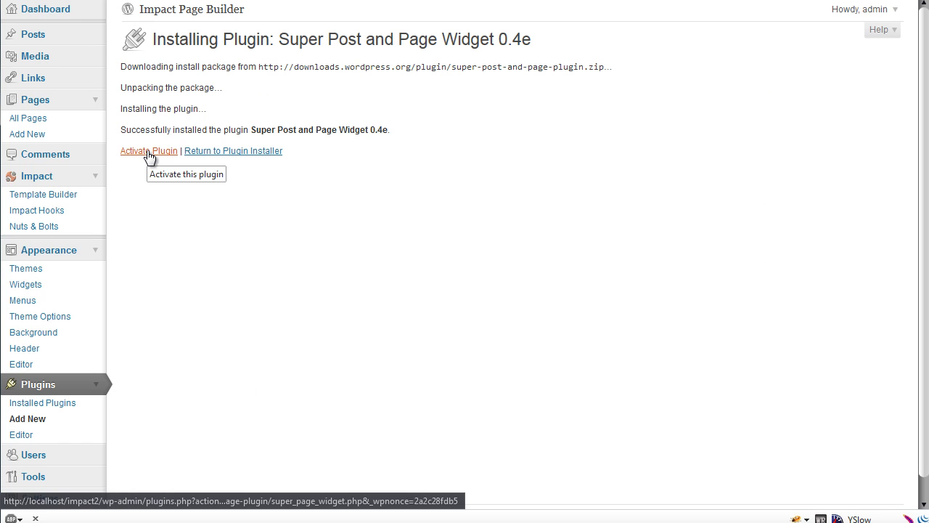
left_click(149, 152)
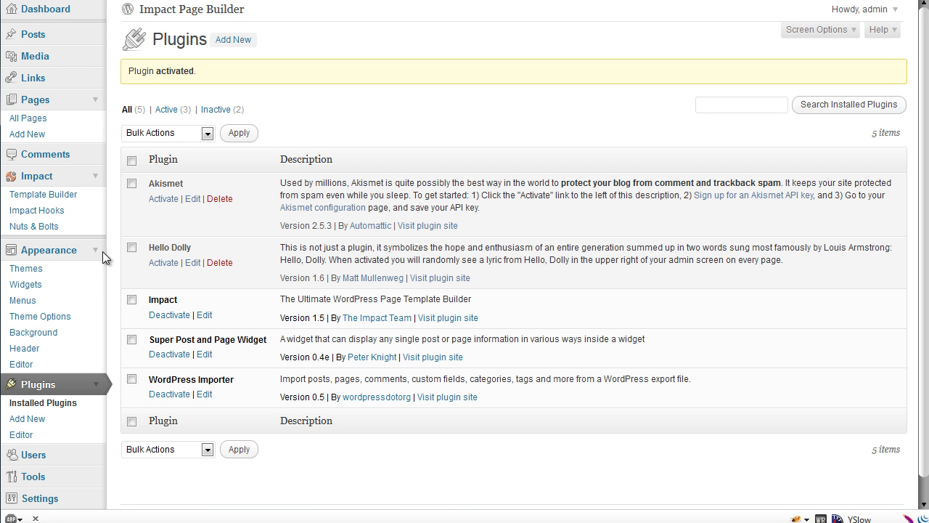
- Publish a new page titled "widget" and look at its live version
left_click(95, 252)
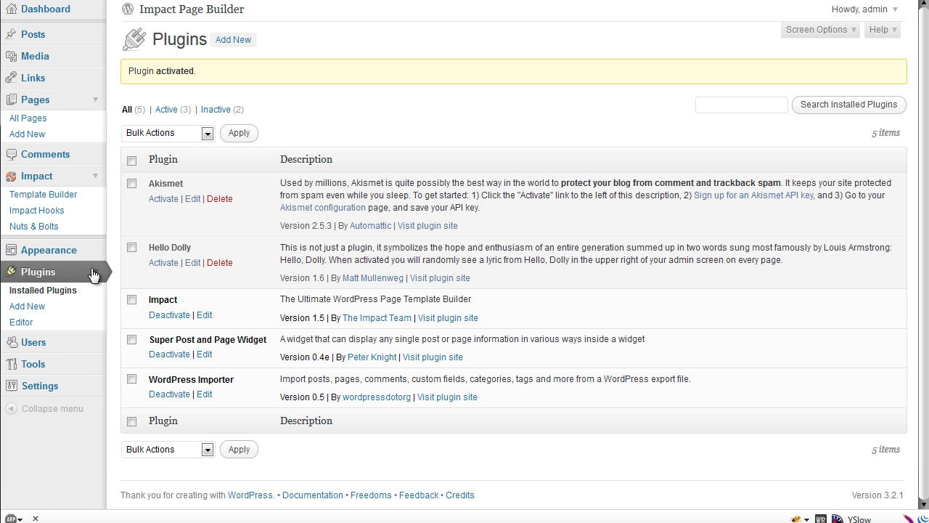
left_click(63, 135)
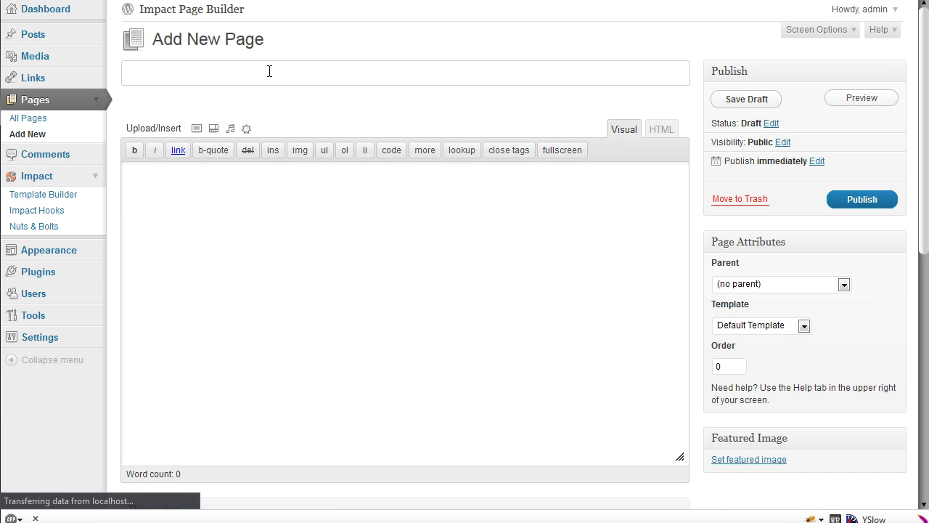
type("widget")
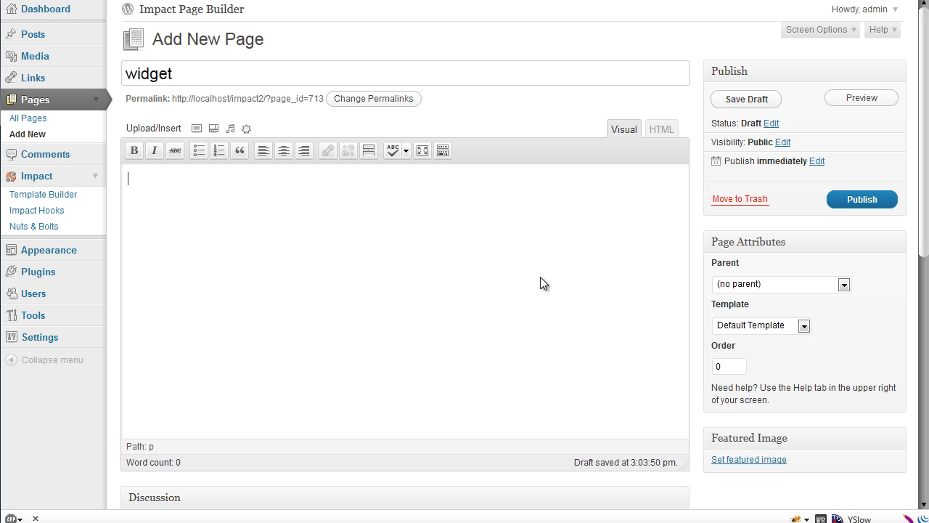
left_click(856, 202)
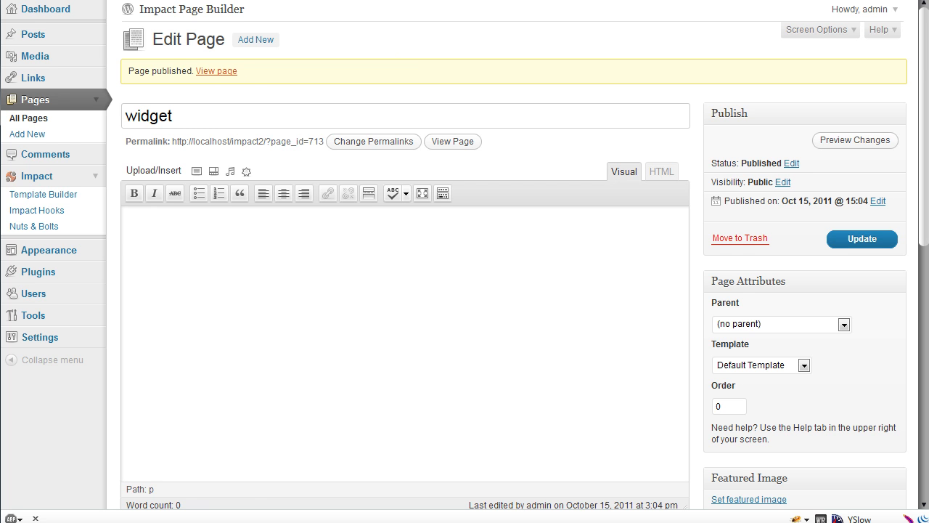
key("ctrl+Tab")
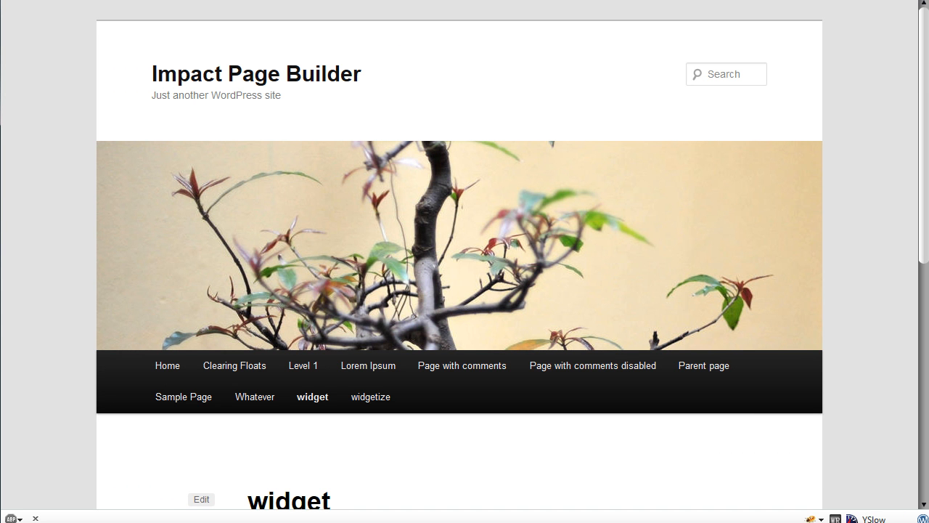
key("ctrl+shift+Tab")
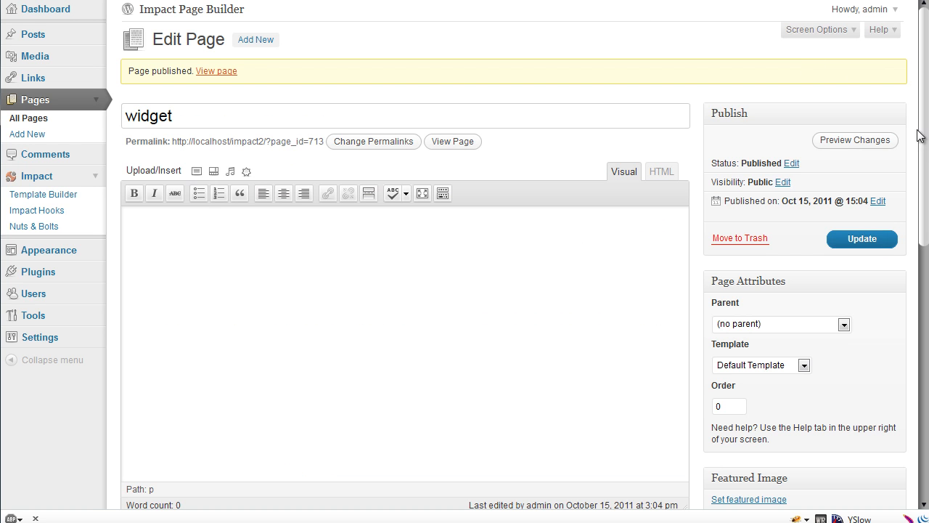
- Enable Impact for the page and assign the "widget" Impact template to it
scroll(361, 200, "down", 6)
left_click(290, 221)
left_click(268, 246)
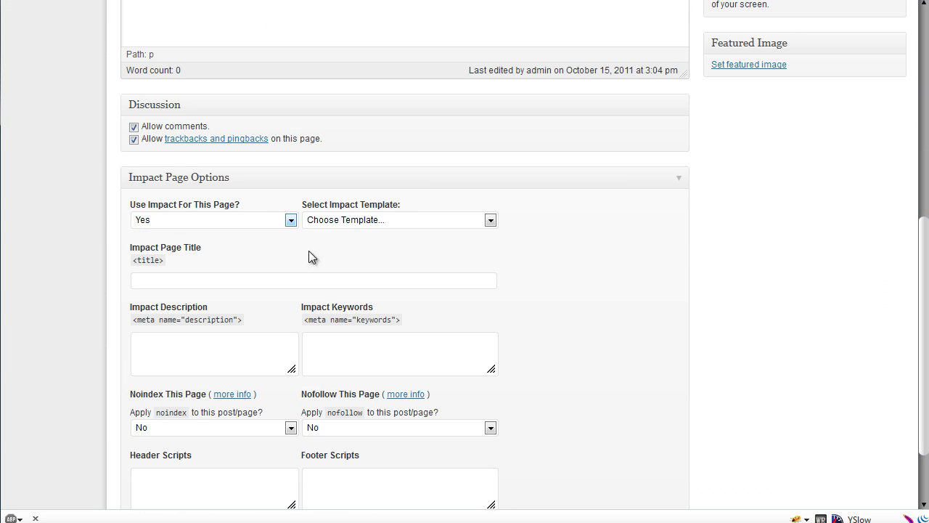
left_click(485, 225)
left_click(456, 292)
- Disallow comments and trackbacks and pingbacks on the page and update it
left_click(134, 128)
left_click(133, 139)
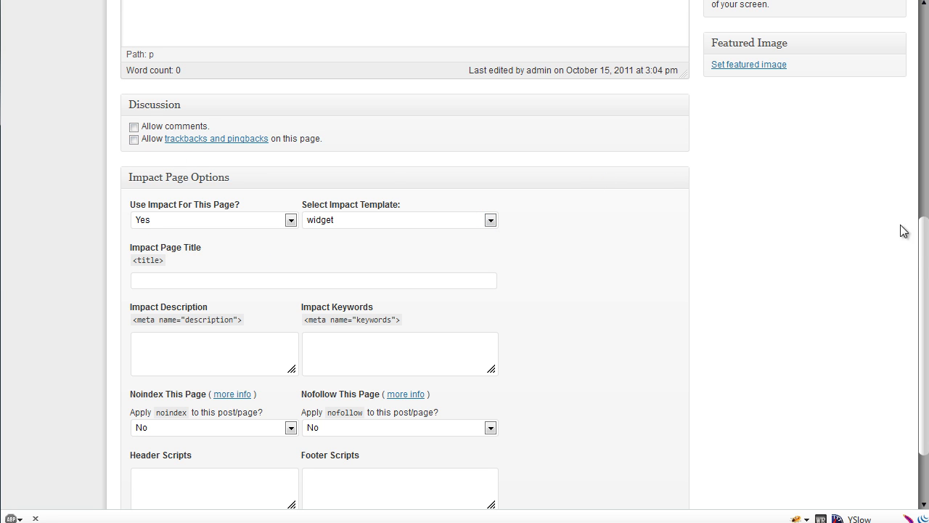
scroll(916, 207, "up", 10)
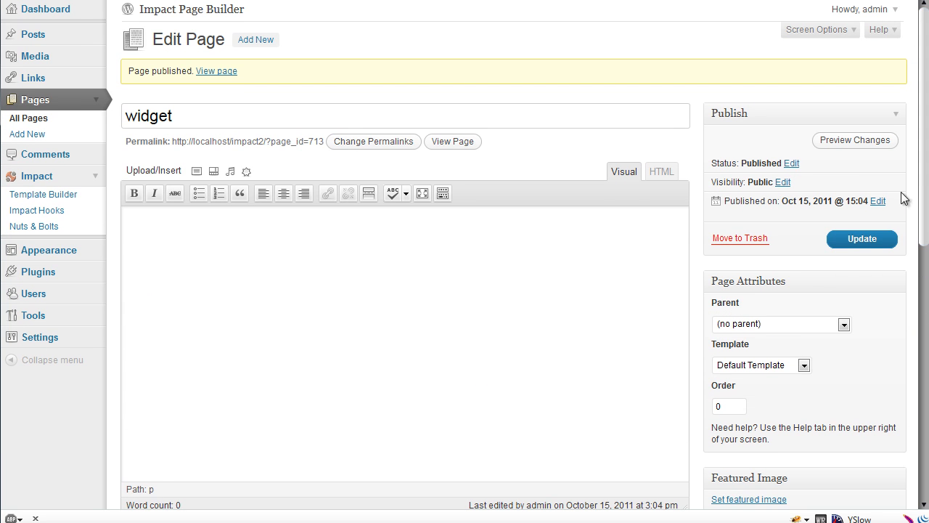
left_click(866, 242)
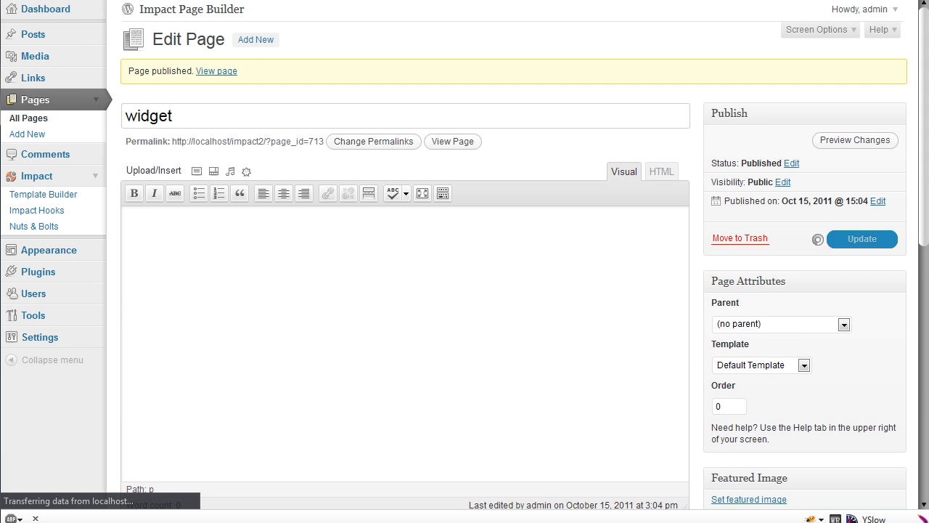
- Reload the live "widget" page to check how the Impact template is applied, and return to the editor
key("ctrl+Tab")
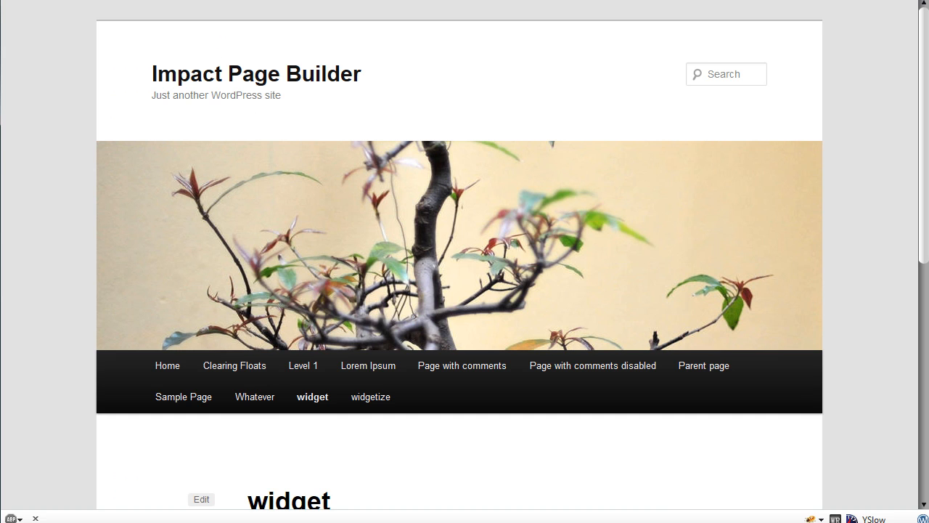
key("F5")
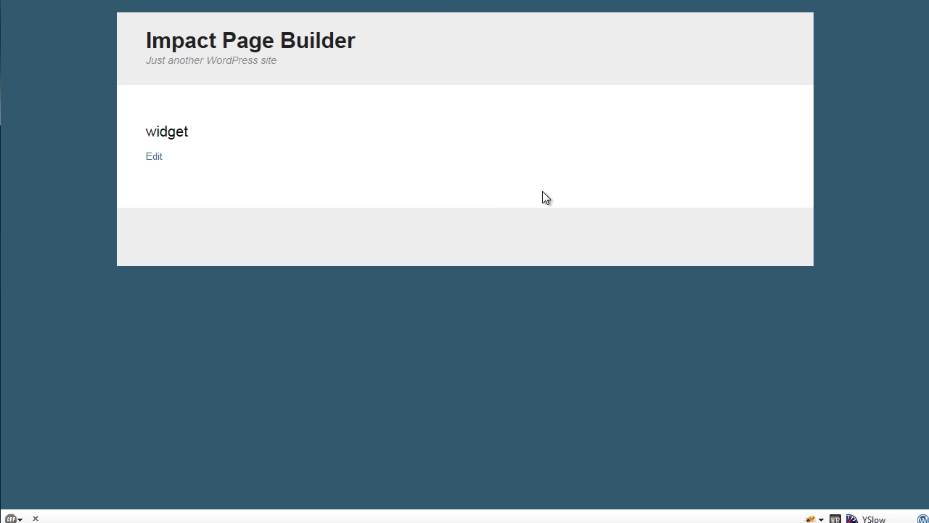
key("ctrl+Tab")
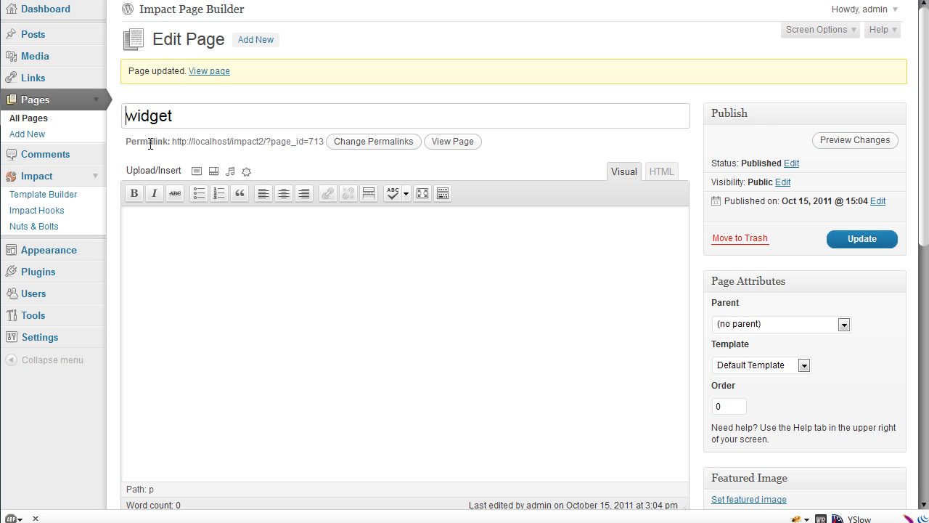
- Open the Widgets management page under Appearance and collapse the Main Sidebar area
left_click(95, 254)
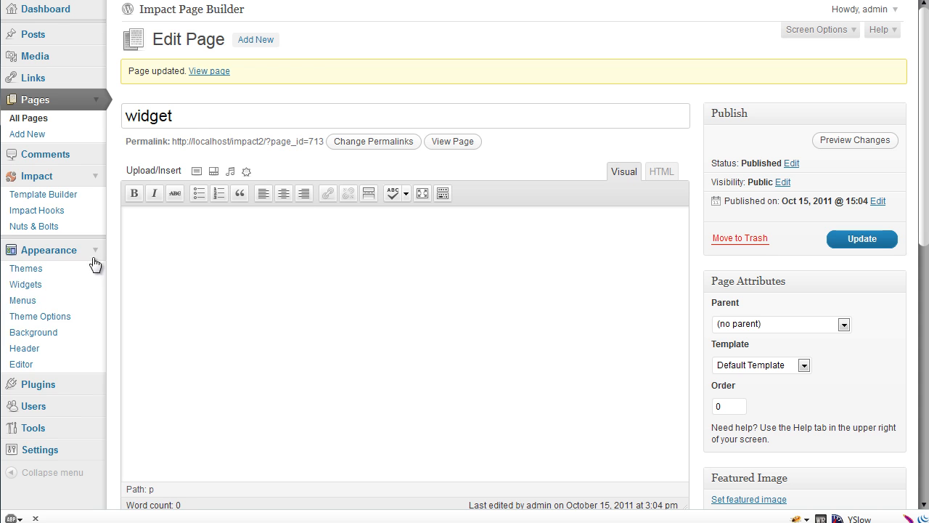
left_click(62, 285)
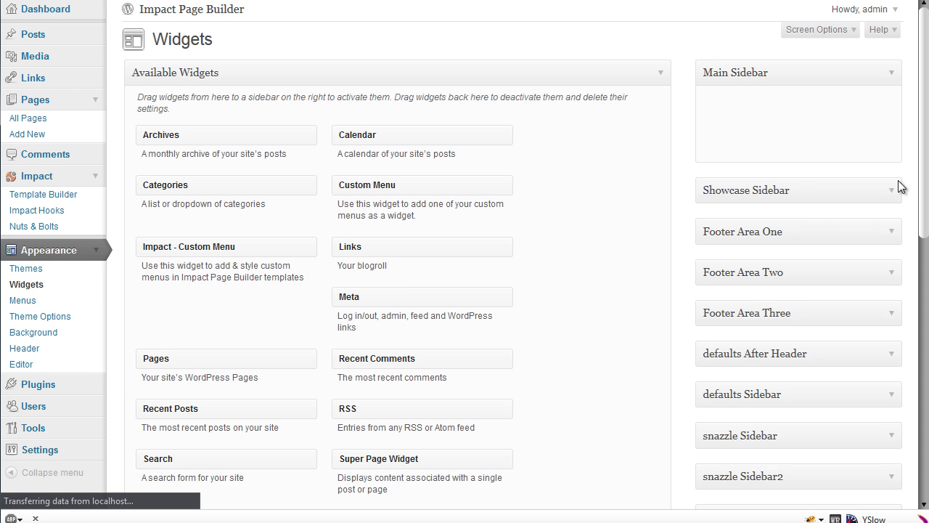
left_click(891, 77)
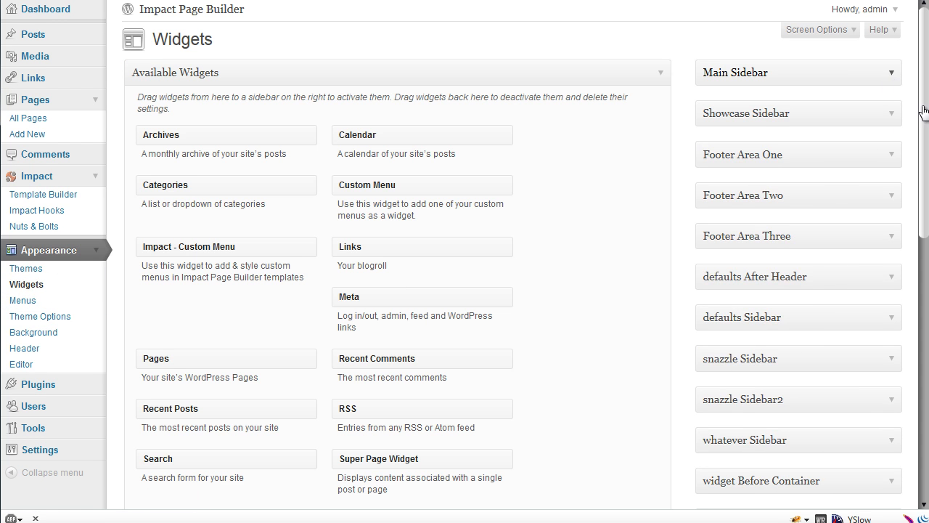
- Expand the widget Before Container area and add a Super Page Widget to it
left_click_drag(919, 157, 907, 172)
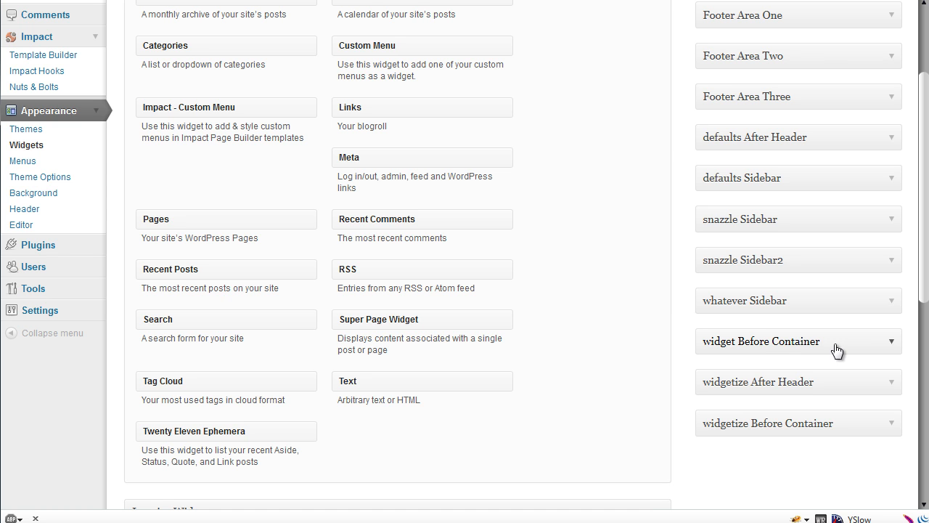
left_click(891, 347)
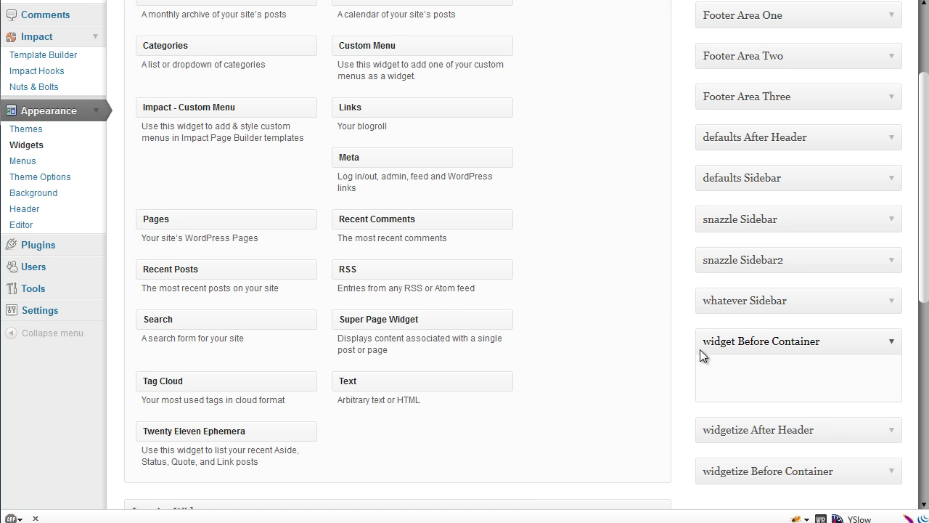
left_click_drag(445, 315, 809, 376)
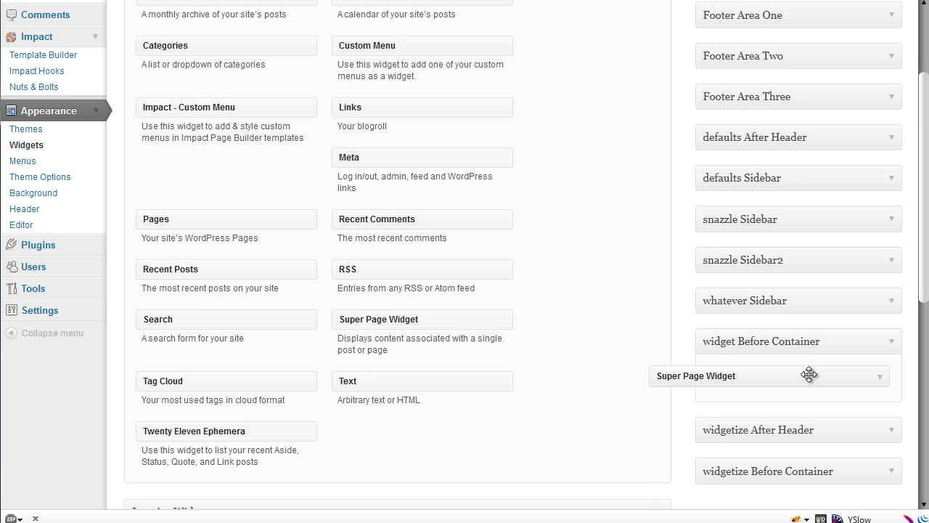
- View the lists of all pages and all posts to look up the ID of the "Readability Test" post
left_click_drag(924, 226, 922, 195)
left_click(682, 284)
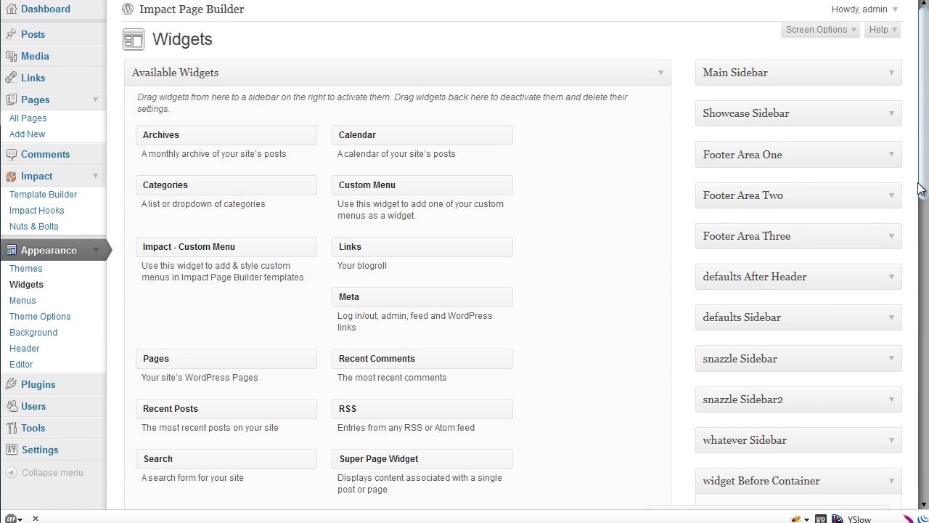
left_click(40, 125)
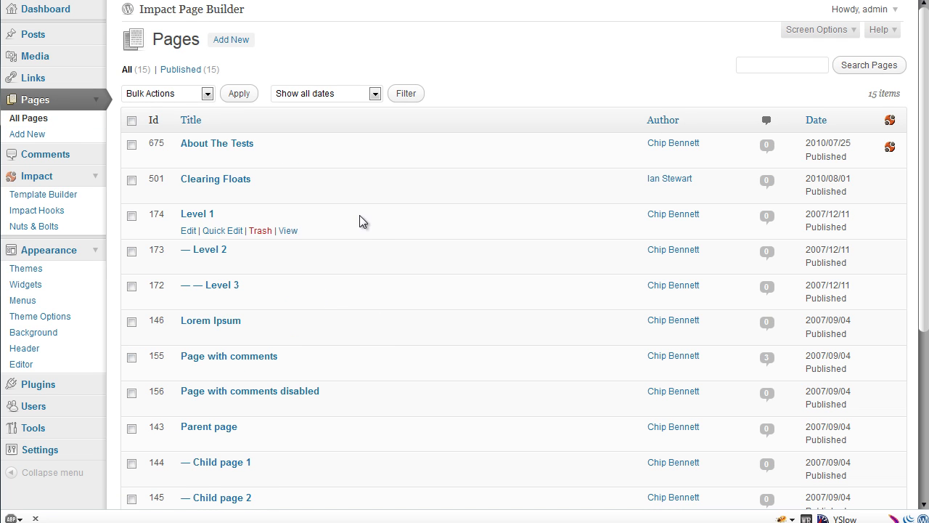
left_click(95, 100)
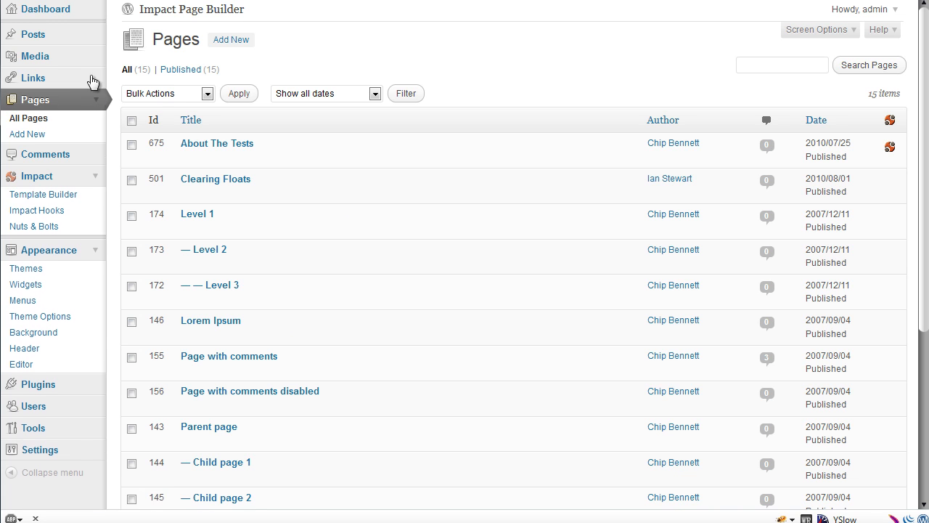
left_click(95, 37)
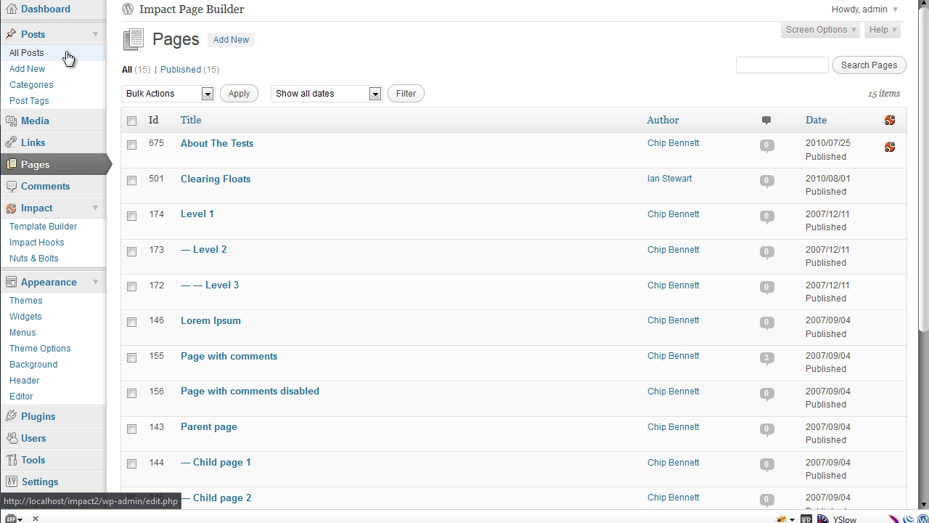
left_click(68, 57)
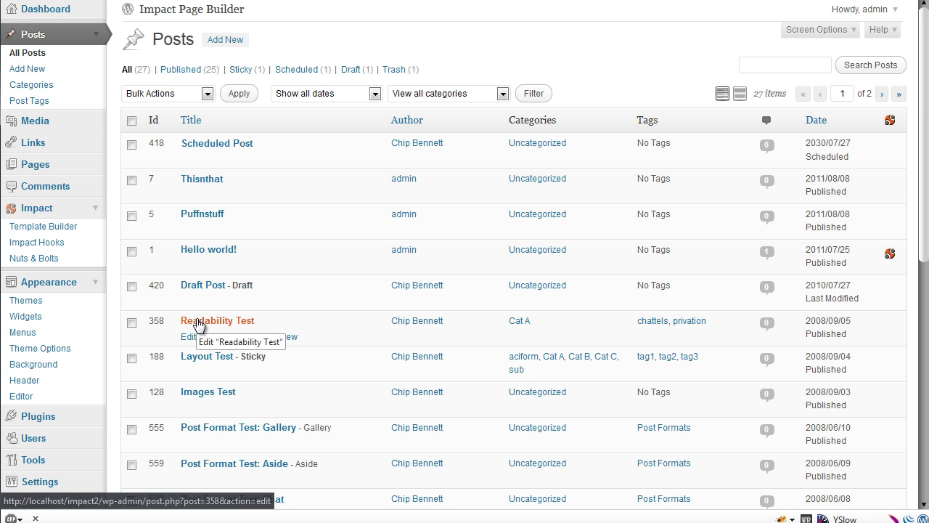
- Return to the Widgets page and set the Page id of the Super Page Widget in widget Before Container to 358
left_click(27, 319)
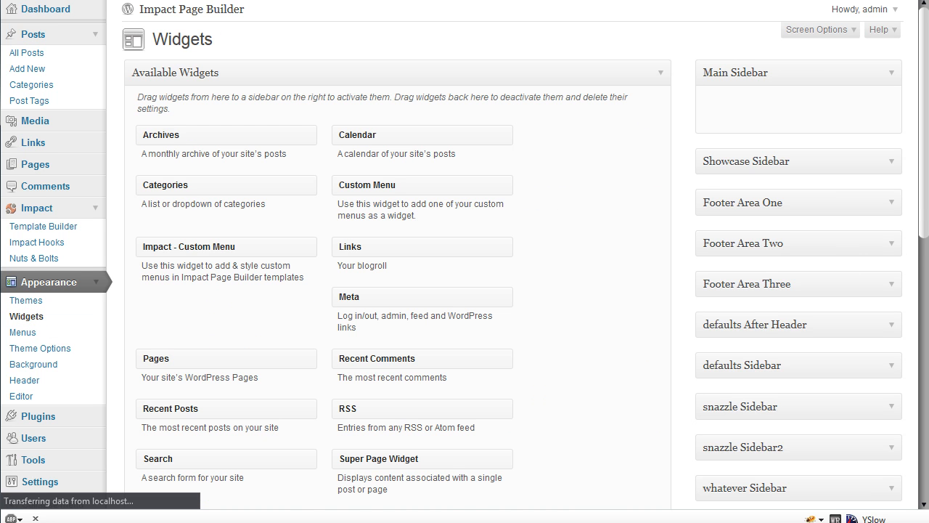
scroll(919, 232, "down", 5)
scroll(910, 258, "up", 1)
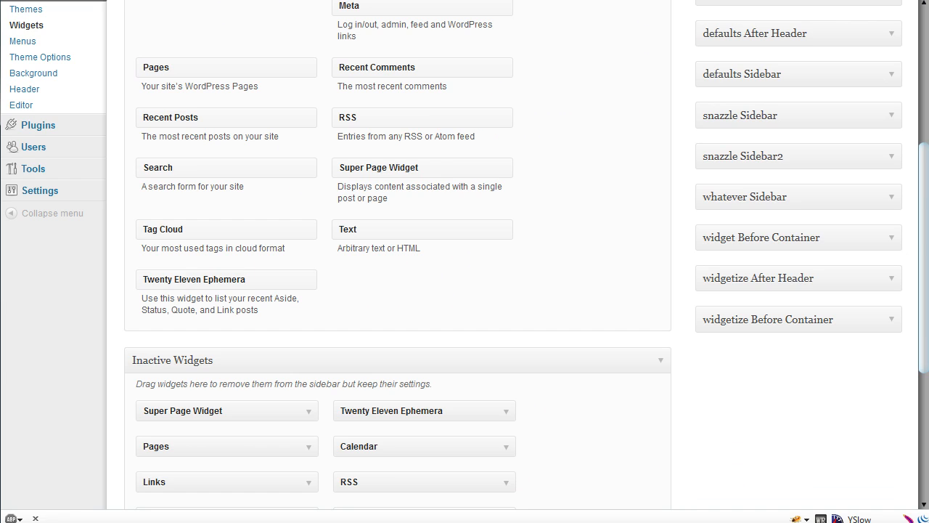
left_click(893, 242)
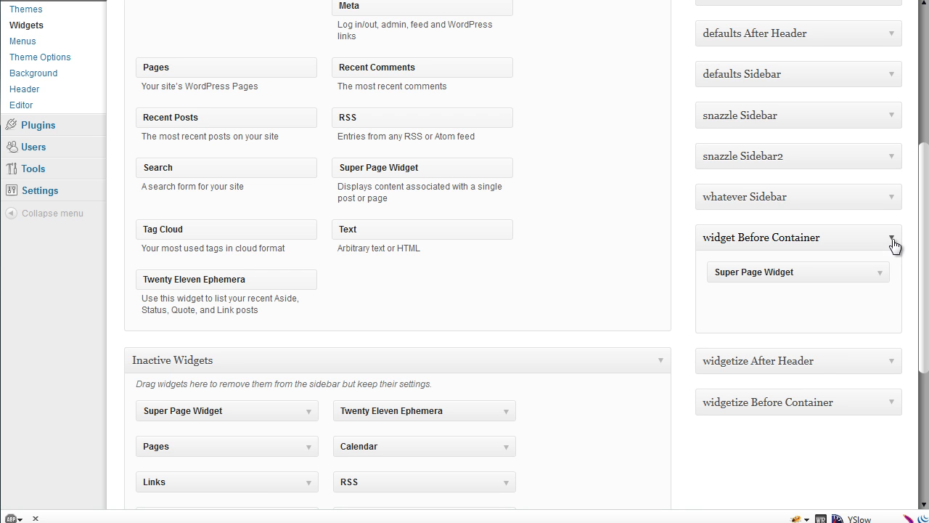
left_click(880, 274)
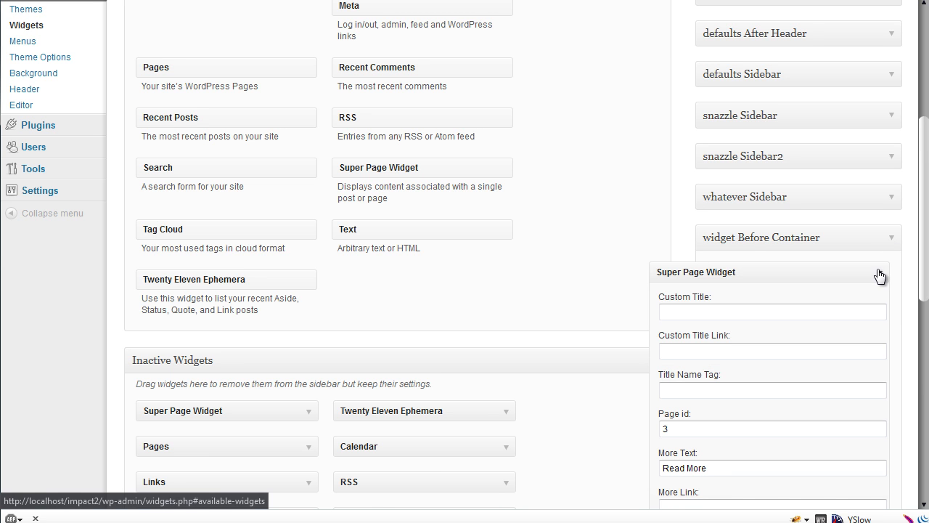
left_click_drag(691, 428, 616, 427)
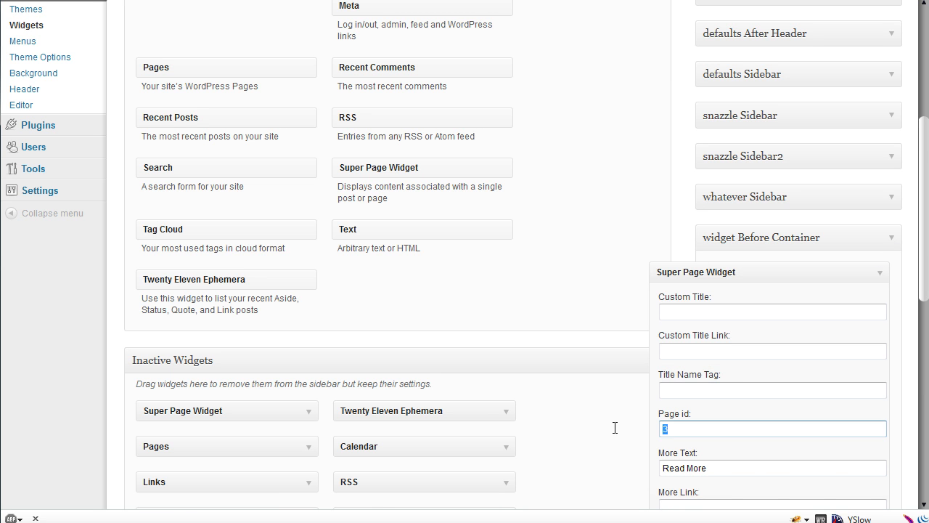
type("358")
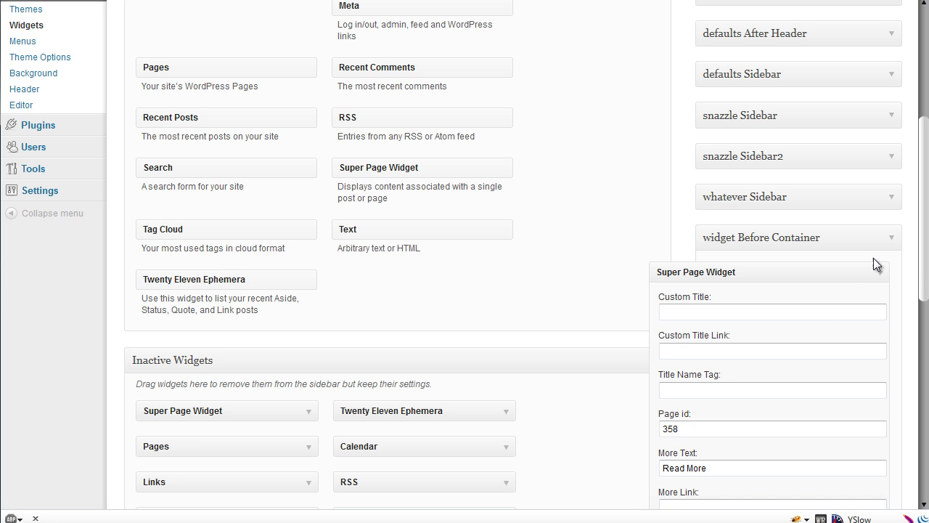
- Make this Super Page Widget use the post/page title instead of the custom title, save it and collapse it
left_click_drag(923, 269, 913, 427)
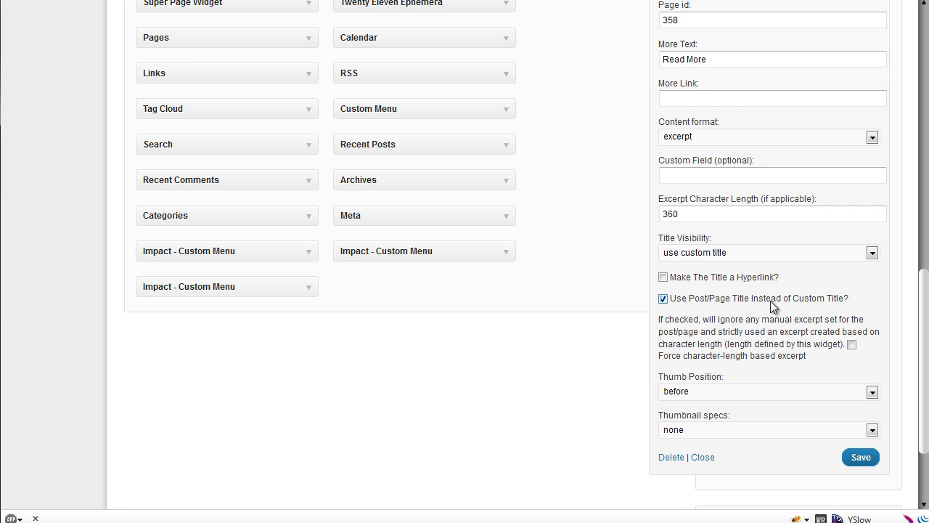
left_click(862, 459)
scroll(889, 291, "up", 5)
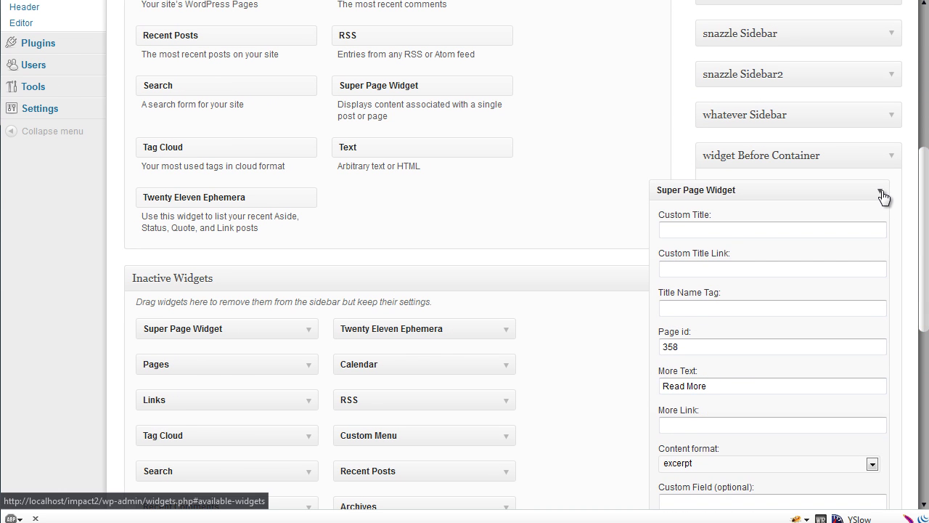
left_click(881, 193)
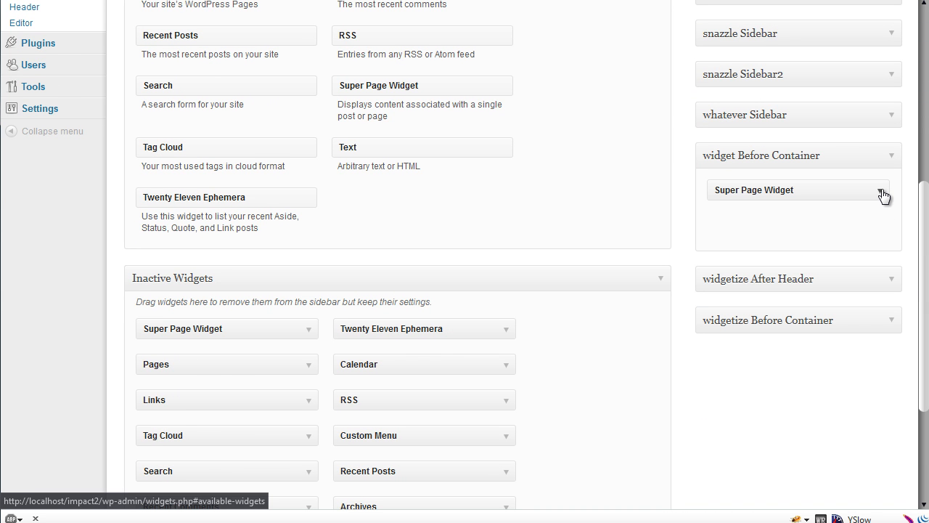
- Add a second Super Page Widget to widget Before Container with Page id 358 and the post/page title as its title, and save it
left_click_drag(473, 85, 818, 207)
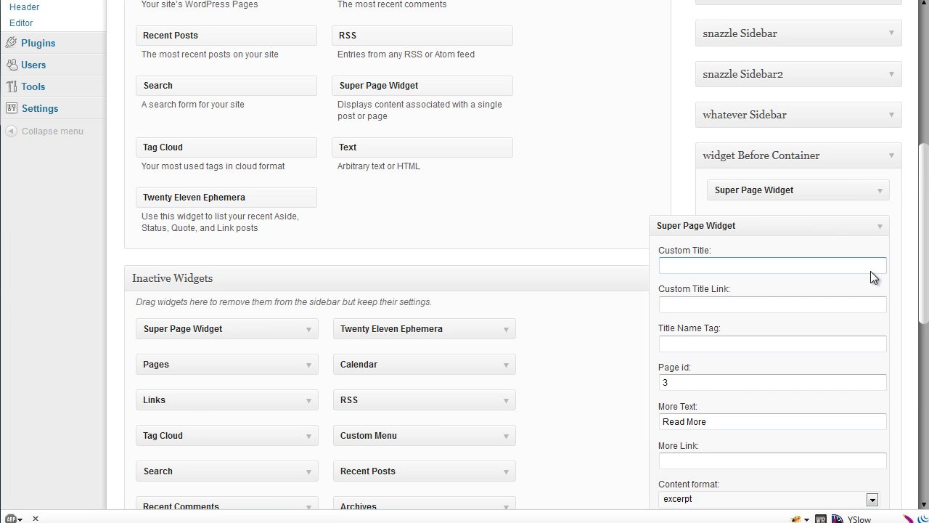
left_click_drag(709, 384, 607, 378)
type("358")
left_click_drag(925, 305, 924, 455)
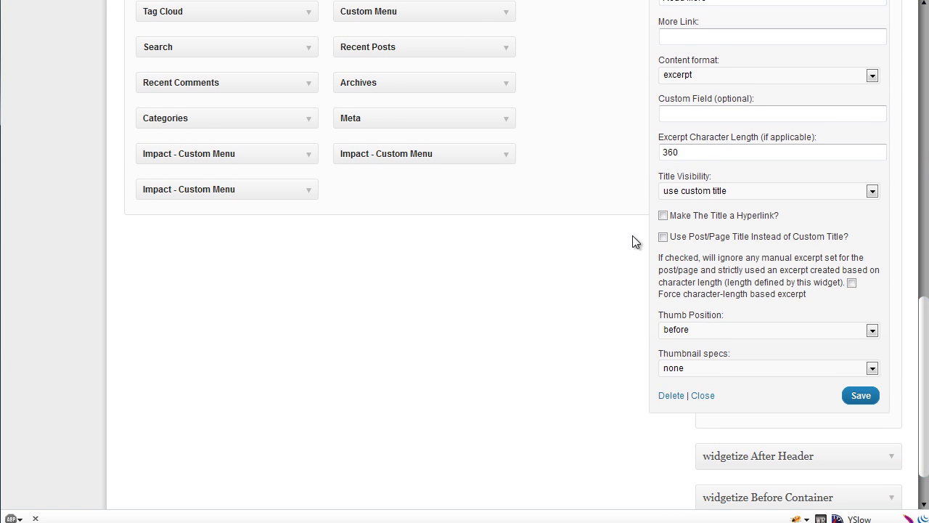
left_click(663, 236)
left_click(862, 398)
left_click_drag(928, 421, 904, 273)
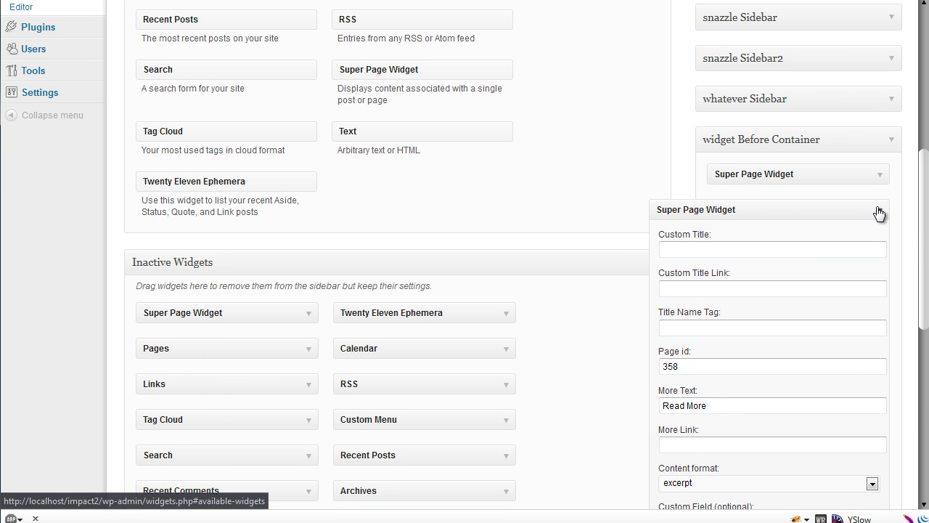
left_click(879, 213)
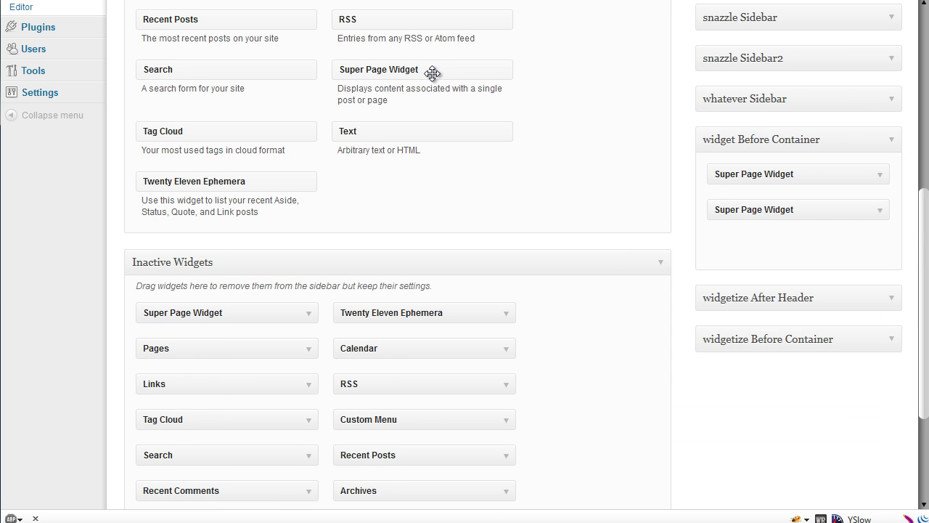
- Add a third Super Page Widget below the other two with Page id 358, use the post/page title, and save it
left_click_drag(432, 69, 879, 249)
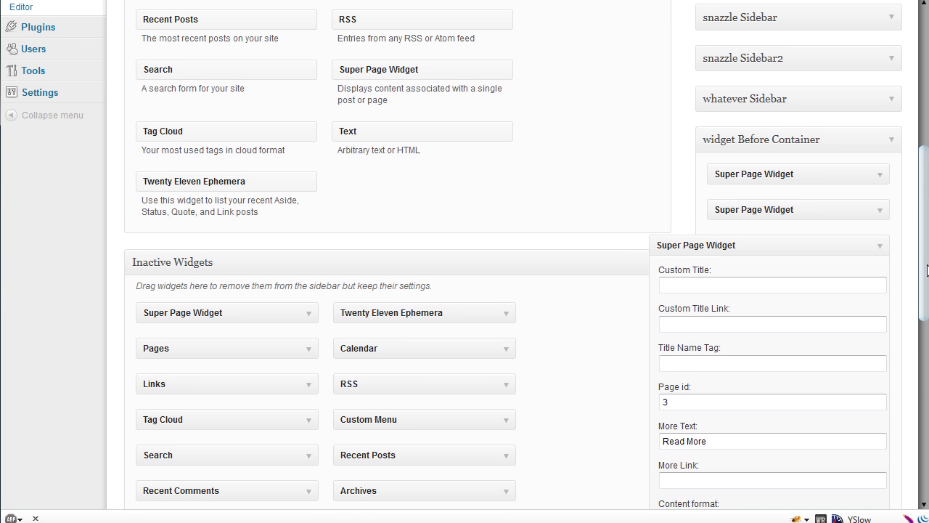
scroll(760, 304, "down", 2)
left_click(733, 262)
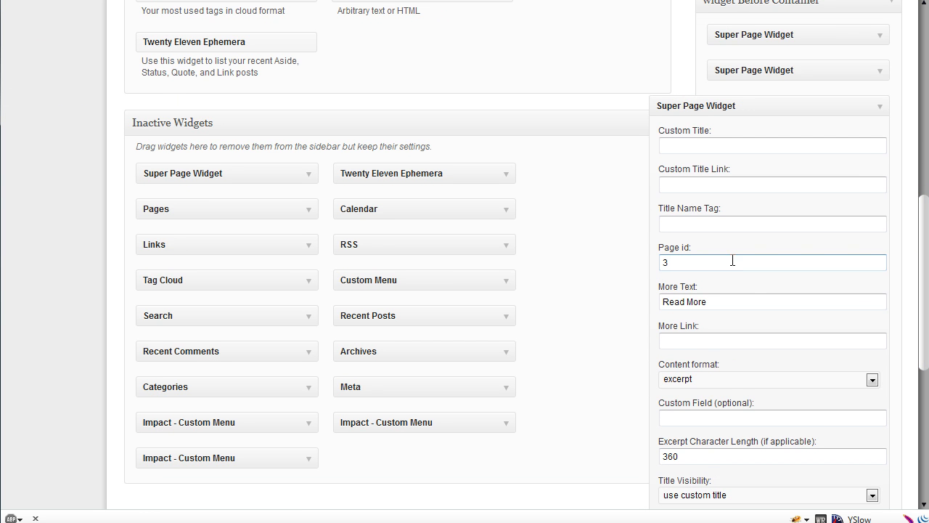
type("58")
left_click_drag(922, 291, 911, 370)
left_click(663, 314)
left_click(860, 473)
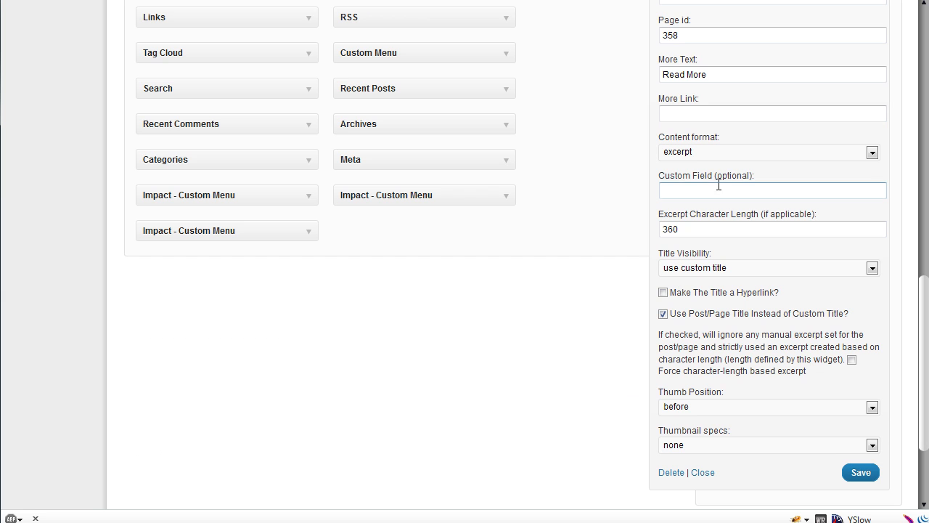
- Reload the live "widget" page and inspect the second "Readability Test" heading in Firebug
key("ctrl+Tab")
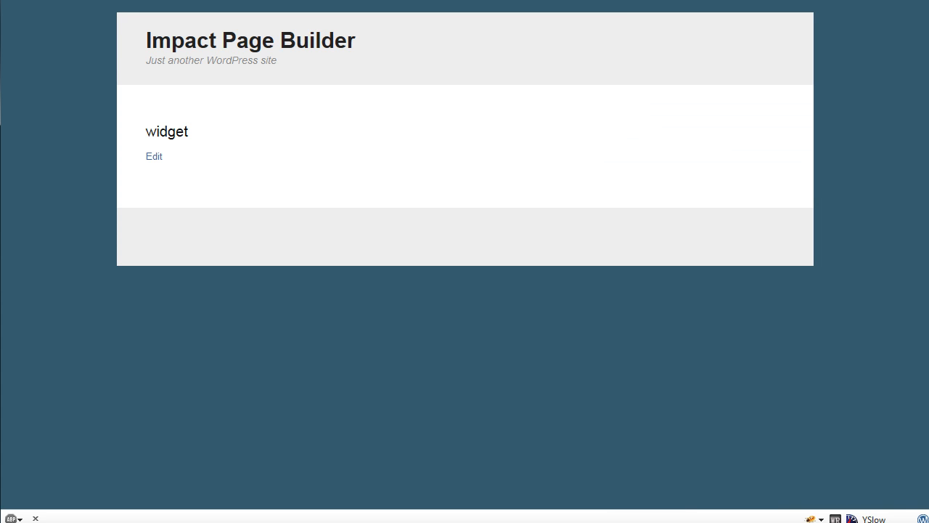
key("F5")
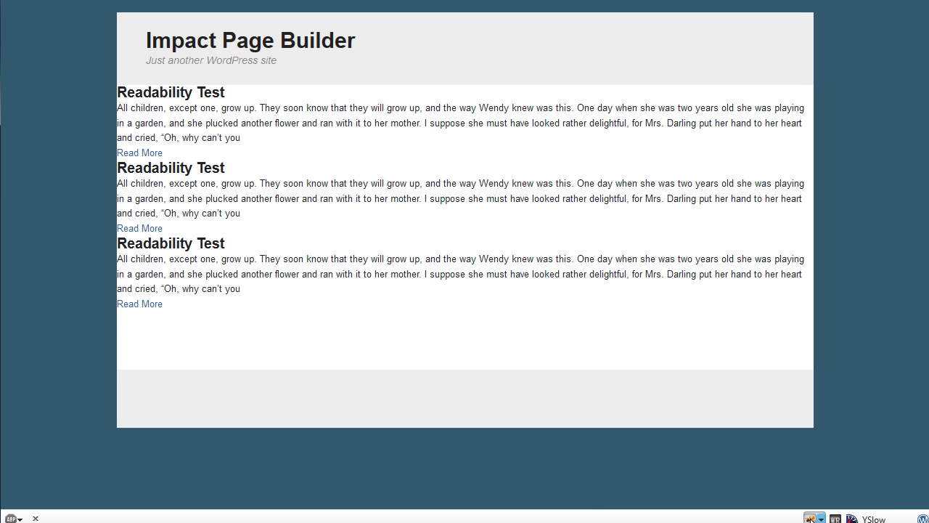
left_click(810, 519)
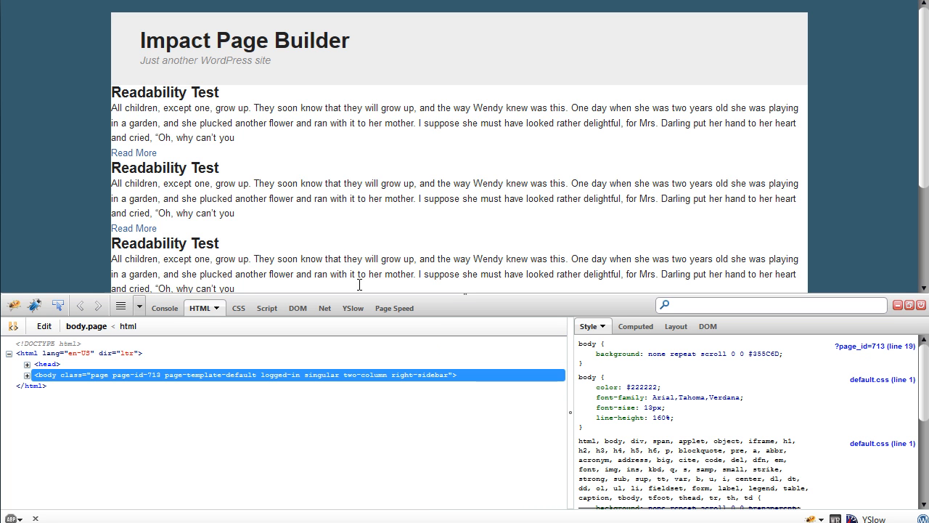
left_click(60, 306)
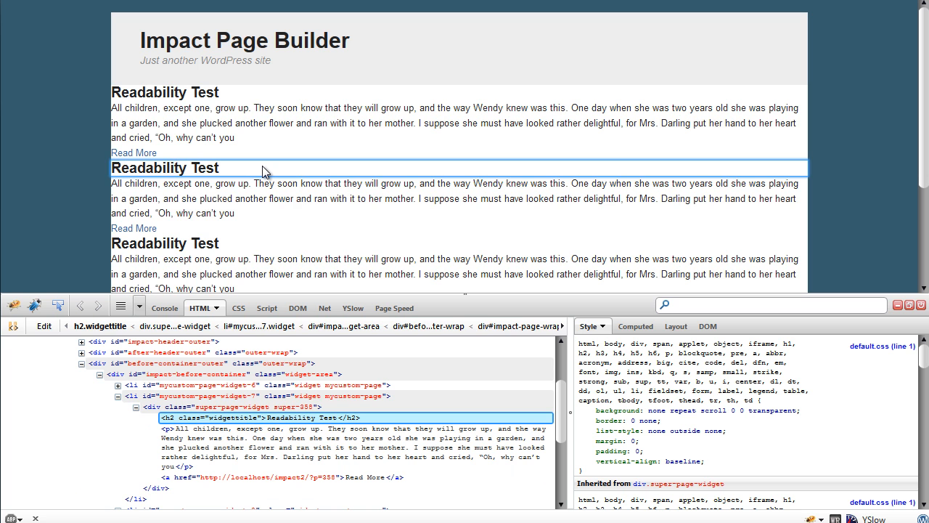
left_click(263, 165)
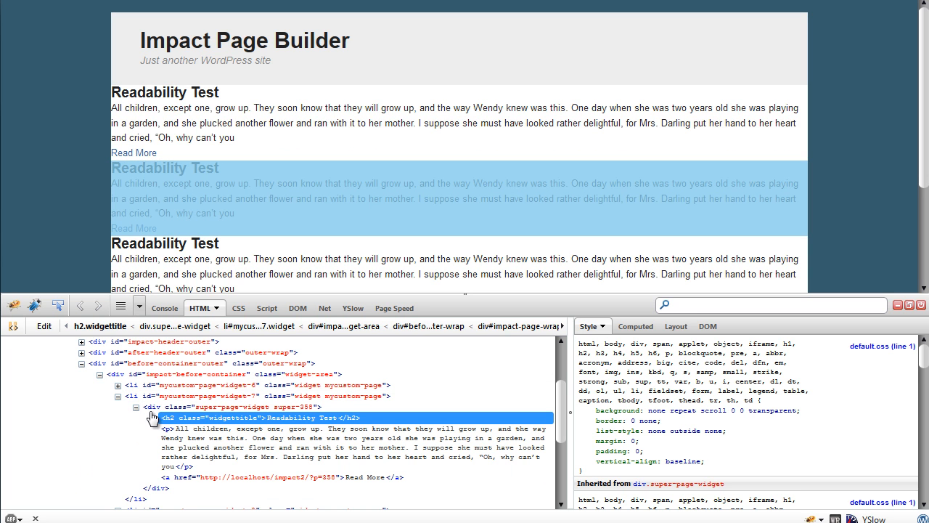
- Examine the list item wrapping the second widget in the HTML and highlight its "mycustom-page" class
left_click(137, 397)
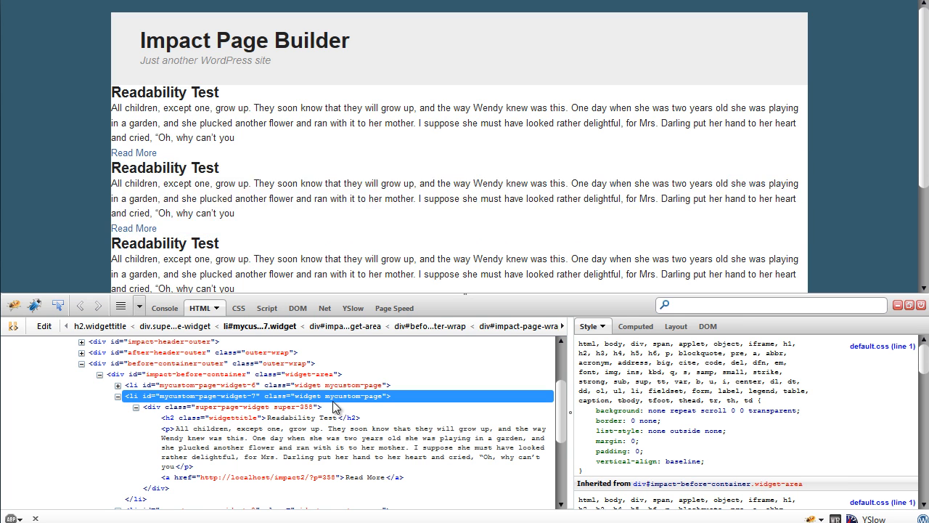
left_click(332, 397)
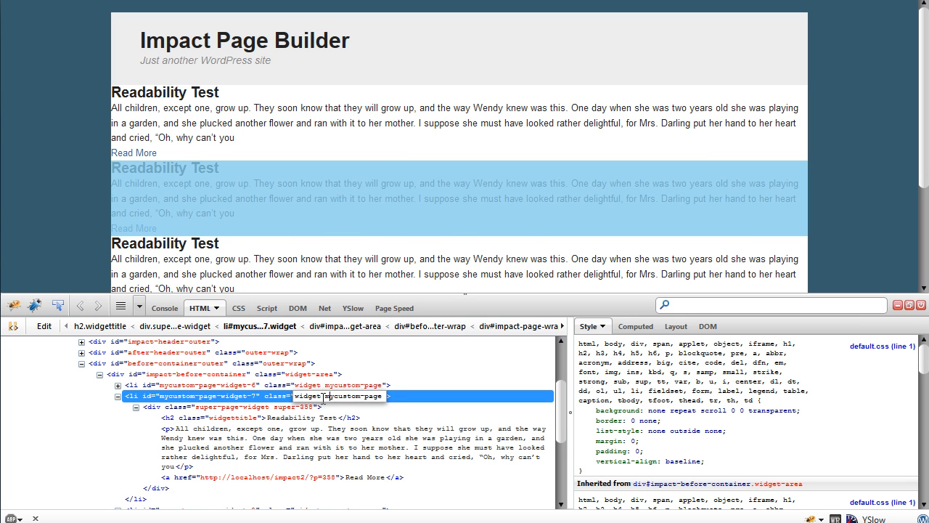
left_click_drag(324, 398, 383, 398)
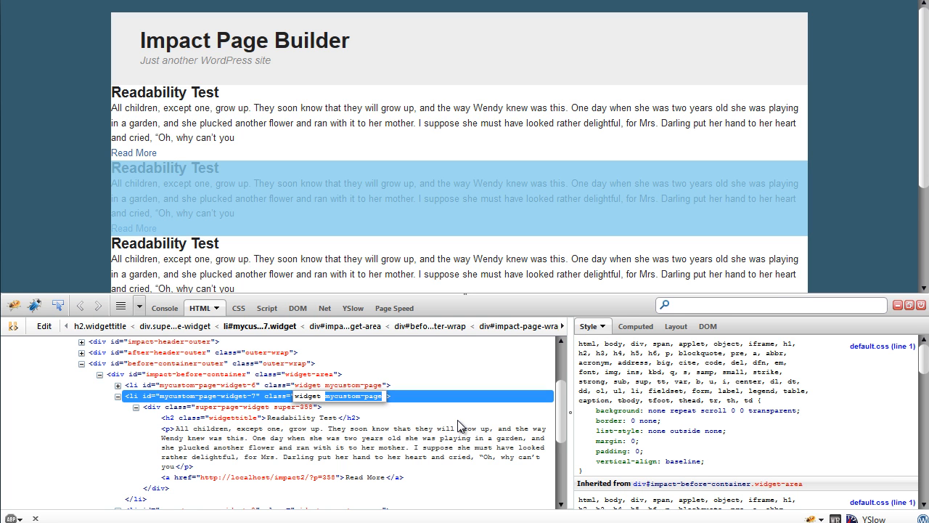
- Return to the Widgets admin page and close the Firebug panel there
left_click(210, 2)
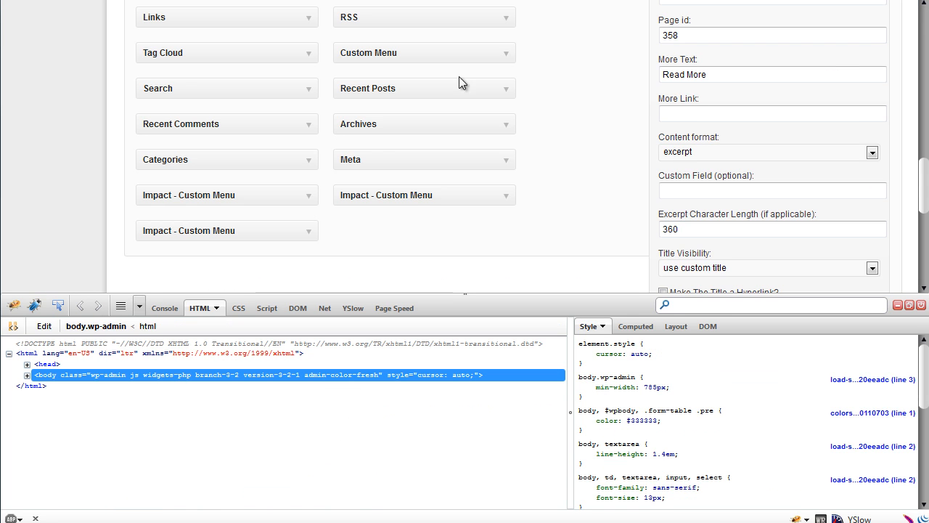
left_click(922, 306)
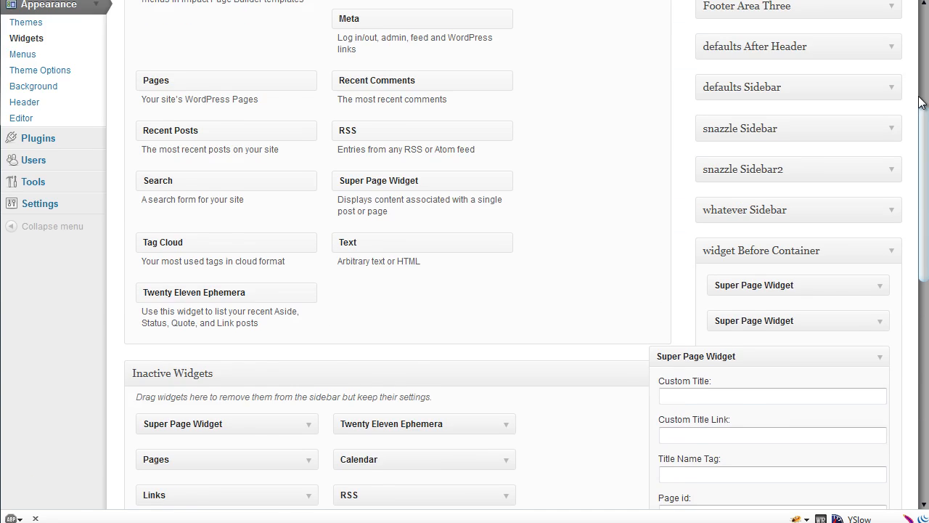
scroll(148, 238, "up", 10)
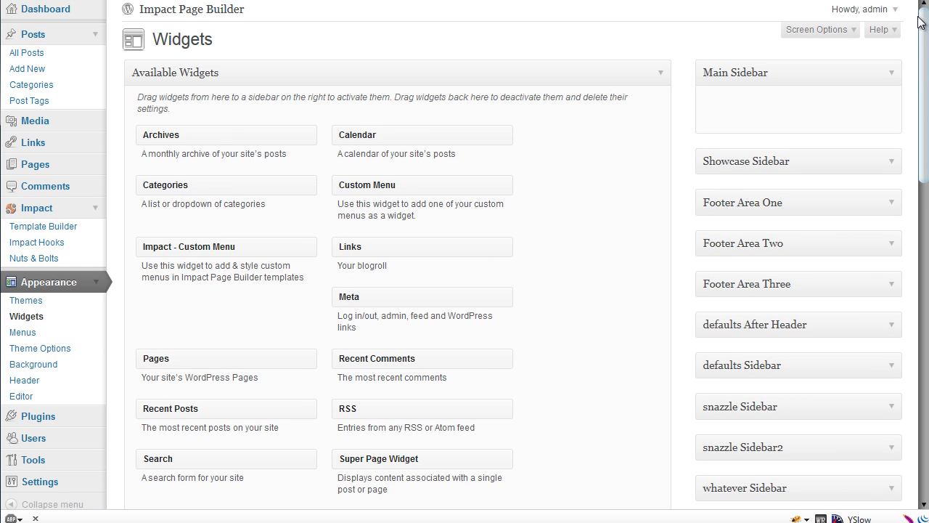
- Load the "widget" template for editing in the Impact Template Builder
left_click(75, 227)
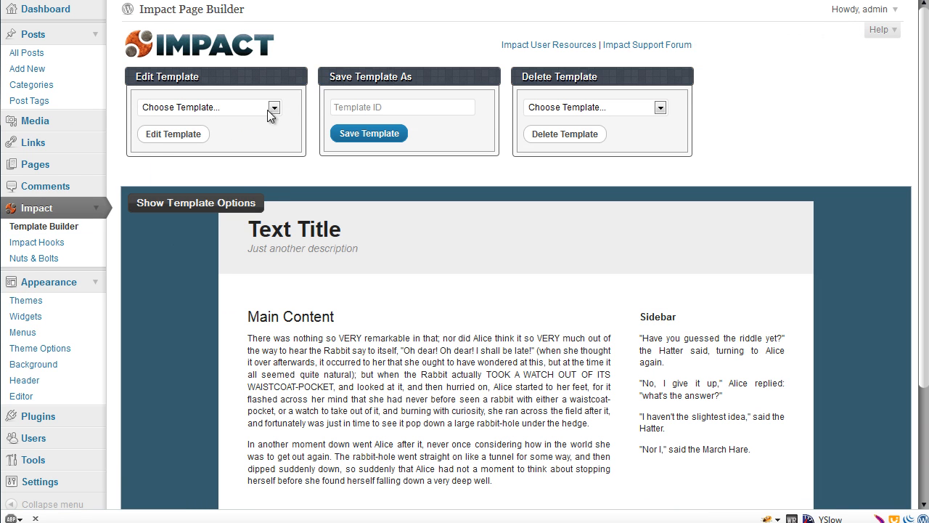
left_click(274, 107)
left_click(218, 179)
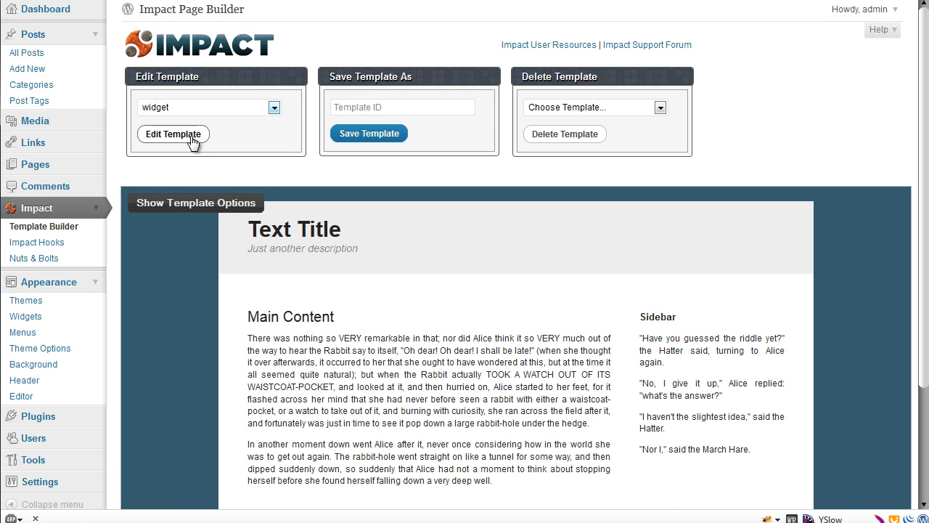
left_click(192, 137)
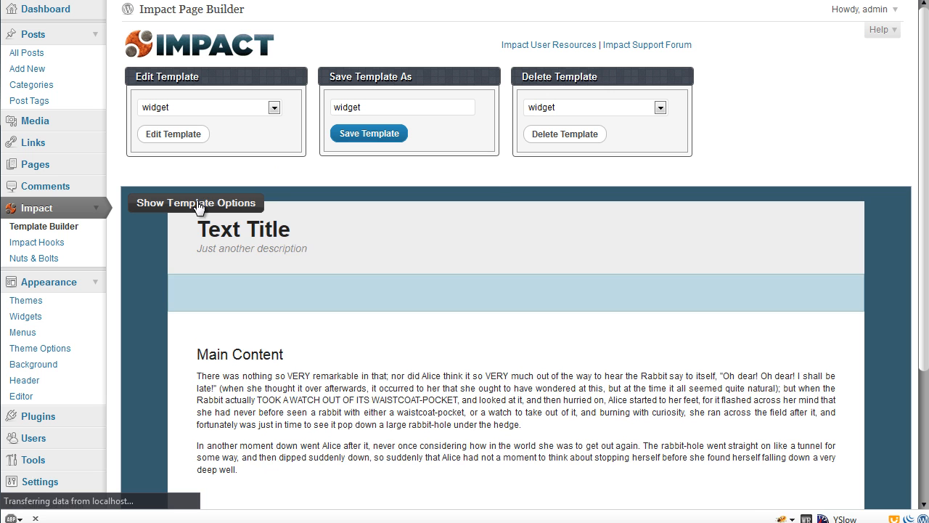
- Open the template's custom CSS and clear all the existing code from it
left_click(222, 206)
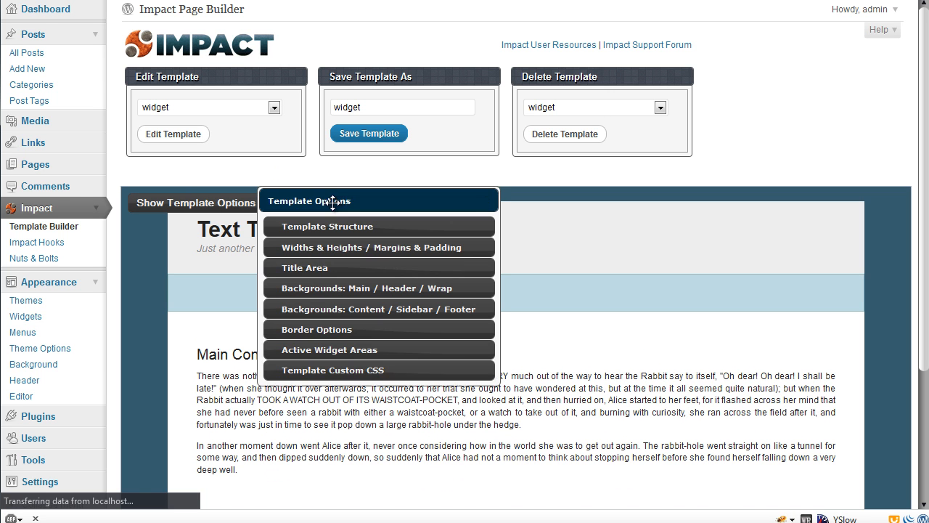
left_click(353, 371)
left_click_drag(372, 193, 261, 11)
left_click(315, 313)
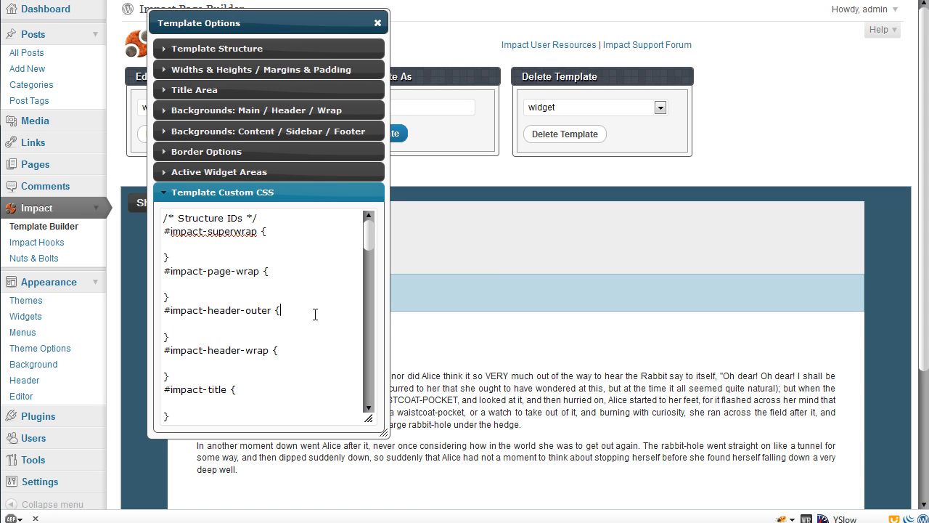
key("ctrl+a")
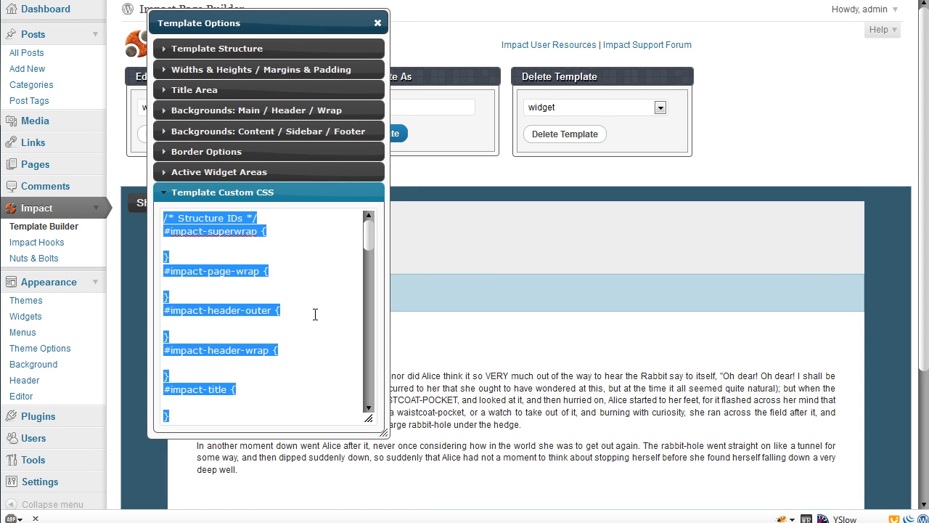
key("BackSpace")
- Write an empty CSS rule for the .mycustom-page class with opening and closing braces
type("mycustom-page")
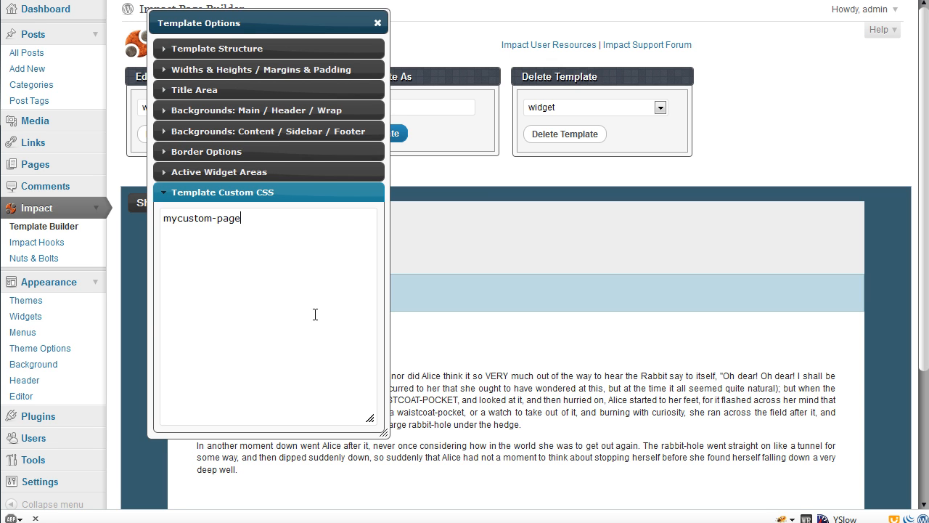
key("Home")
type(".")
key("Delete")
type("#")
key("BackSpace")
type(".")
key("End")
type("{")
key("Return")
key("Return")
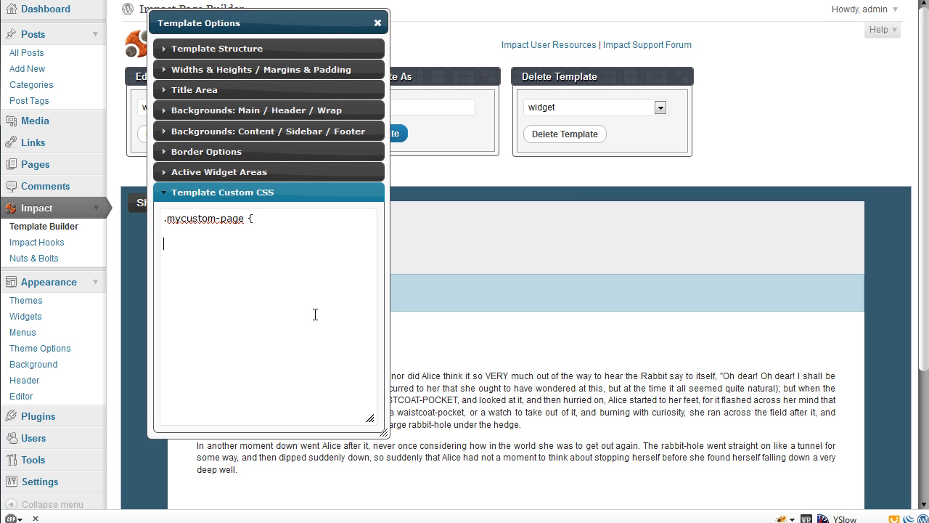
type("}")
- Give the .mycustom-page rule a width of 292px and float it left
key("Up")
type("width: 292px;")
key("Return")
type("float:")
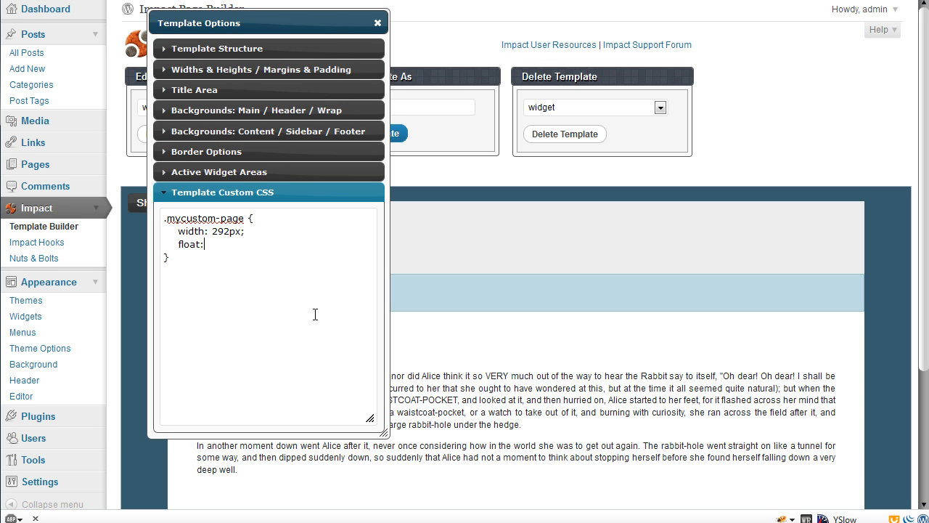
type(" left;")
- Add a 20px left margin, a 20px top margin and justified text alignment to the .mycustom-page rule
key("Return")
type("margin-left: 20px;")
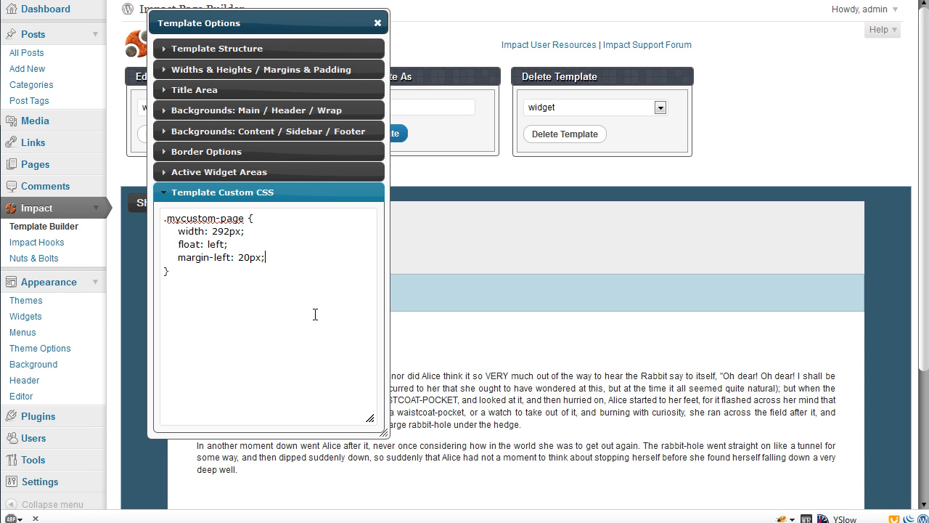
key("Return")
type("margin-top: 20px;")
key("Return")
type("text-align: justify;")
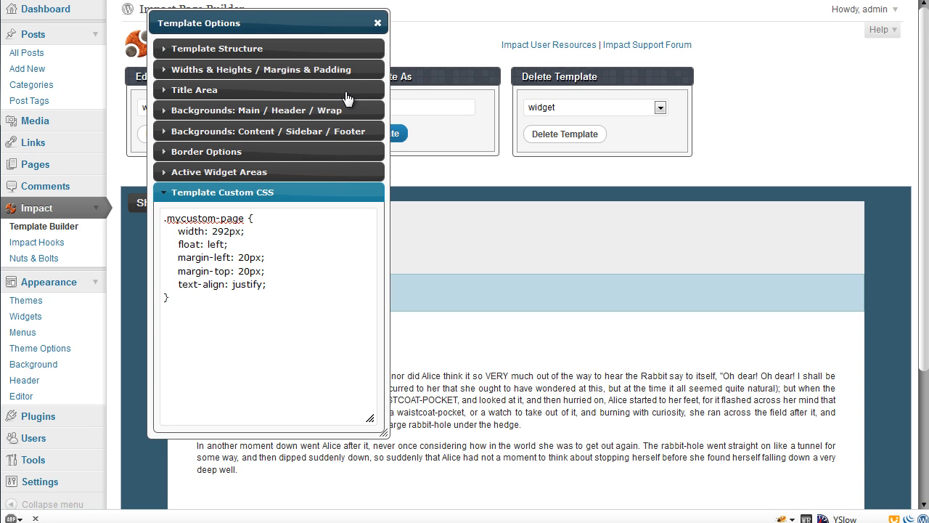
- Save the "widget" template and reload the live page to check the widget layout
left_click(314, 192)
left_click_drag(303, 19, 334, 214)
left_click(352, 134)
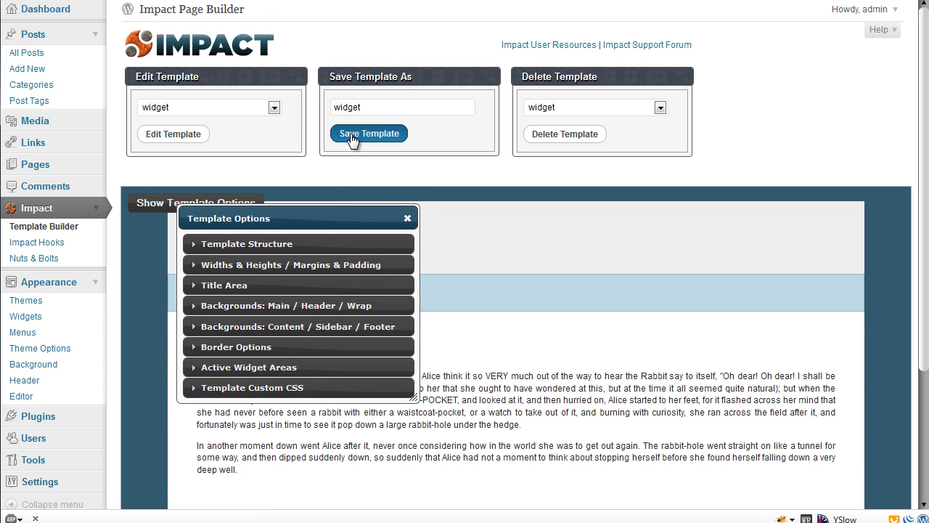
key("ctrl+Tab")
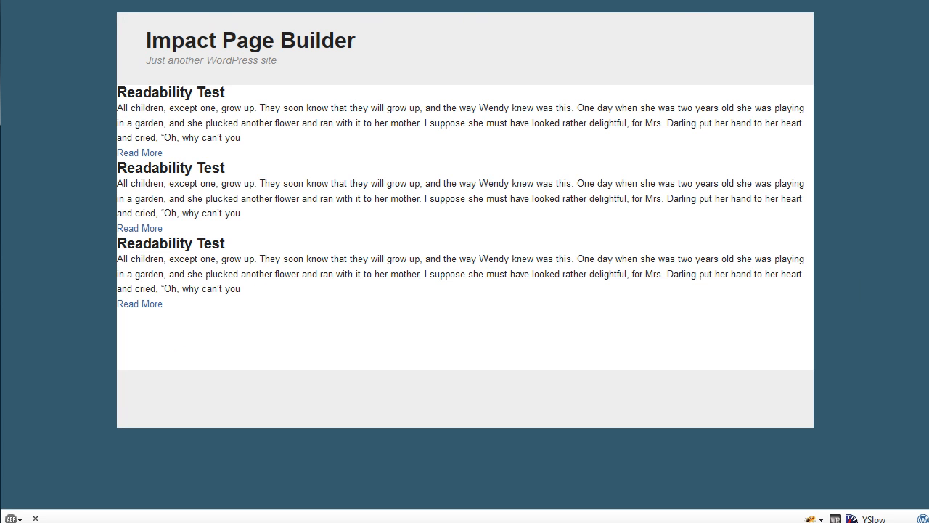
key("F5")
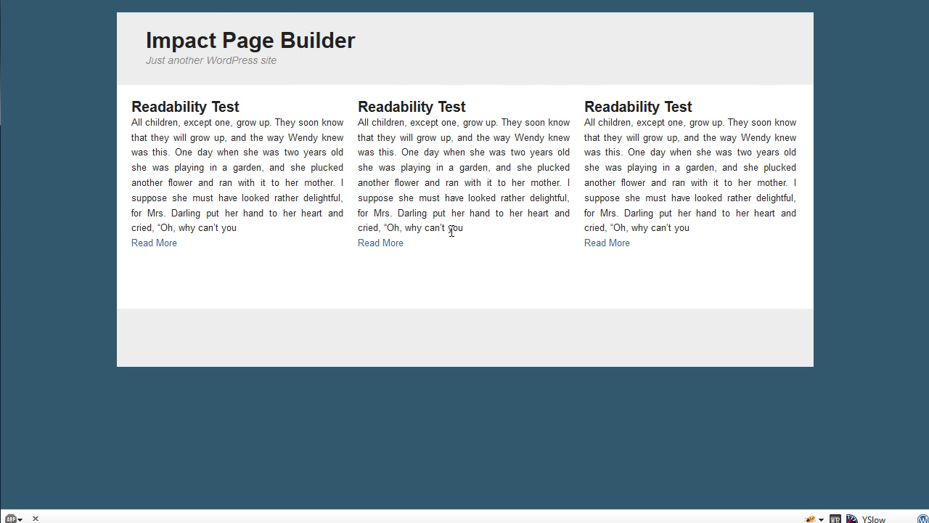
- Return to the WordPress admin, collapse the expanded menu sections and open the Reading settings
key("ctrl+Tab")
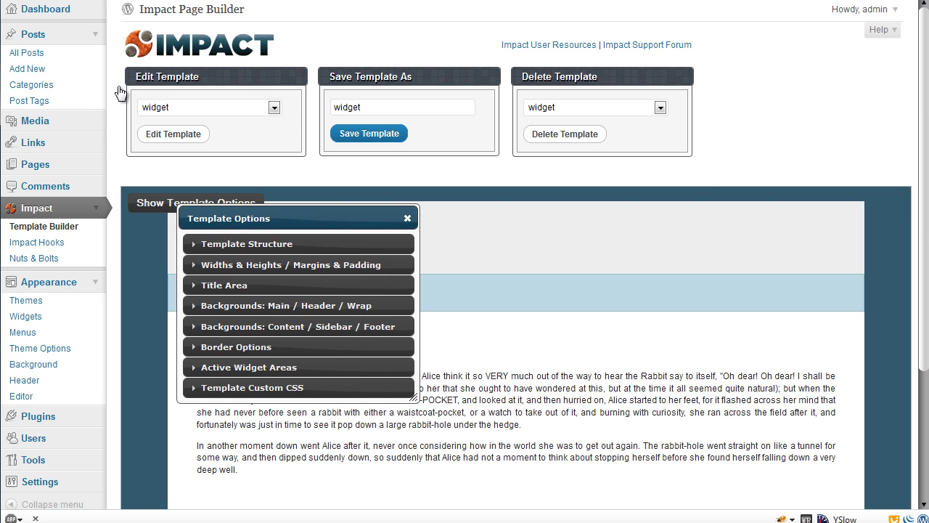
left_click(98, 212)
left_click(98, 234)
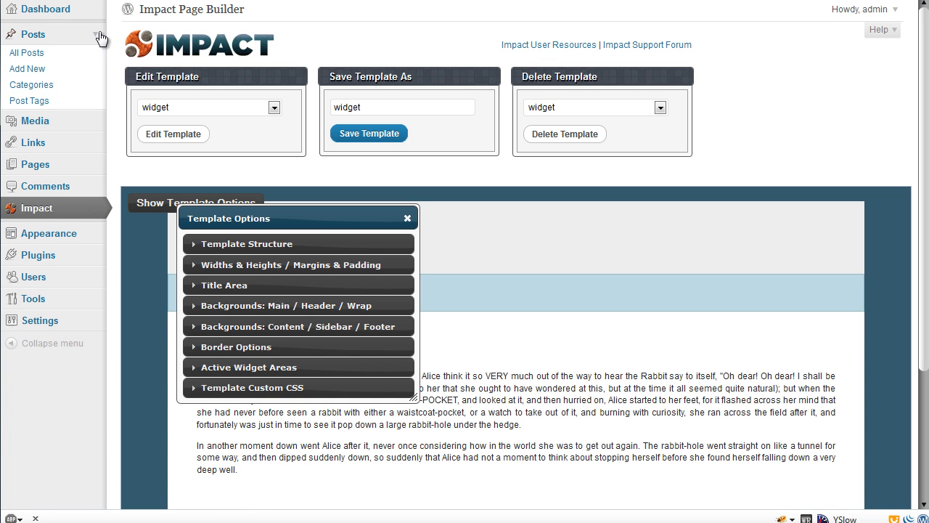
left_click(95, 34)
left_click(97, 258)
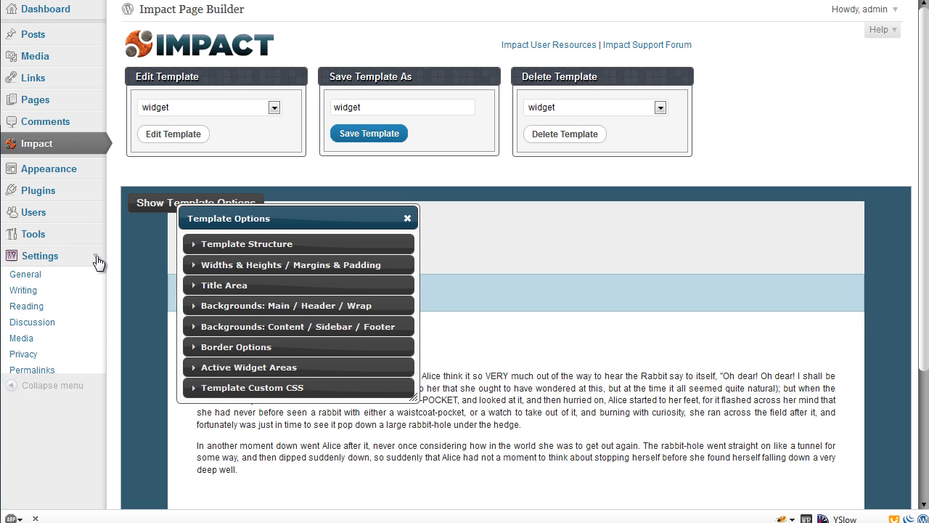
left_click(53, 311)
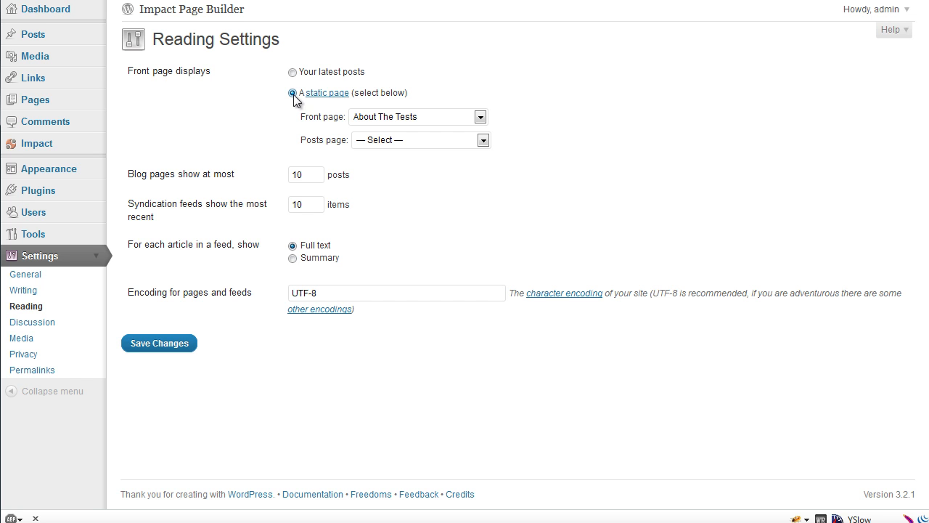
- Set the static front page to "widget" and save the reading settings
left_click(481, 118)
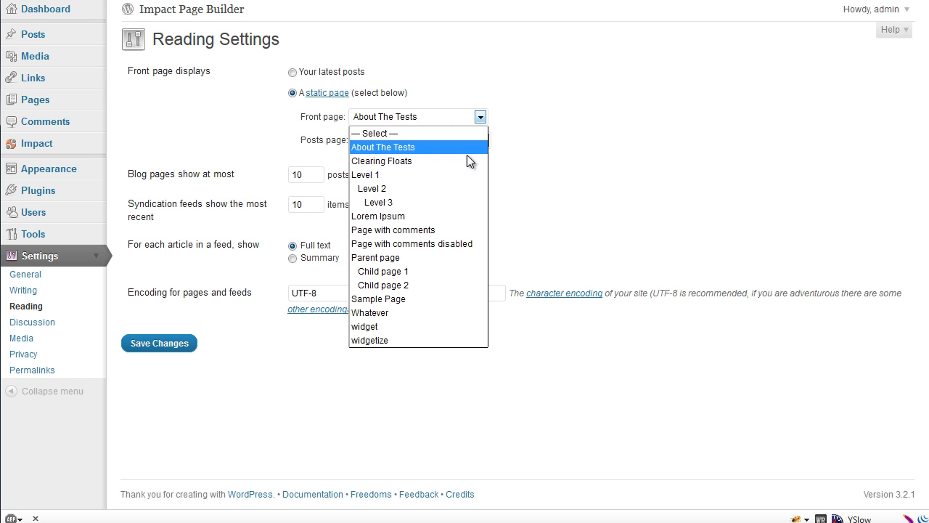
left_click(420, 326)
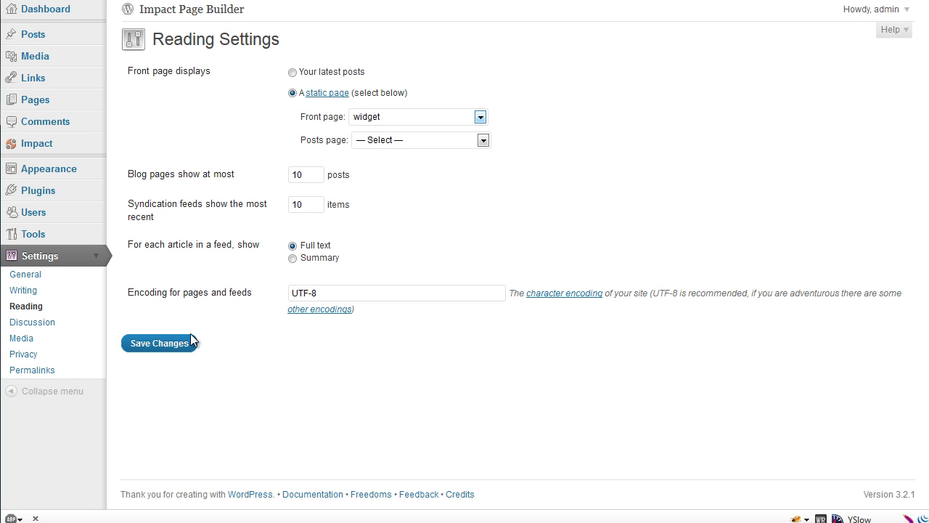
left_click(139, 344)
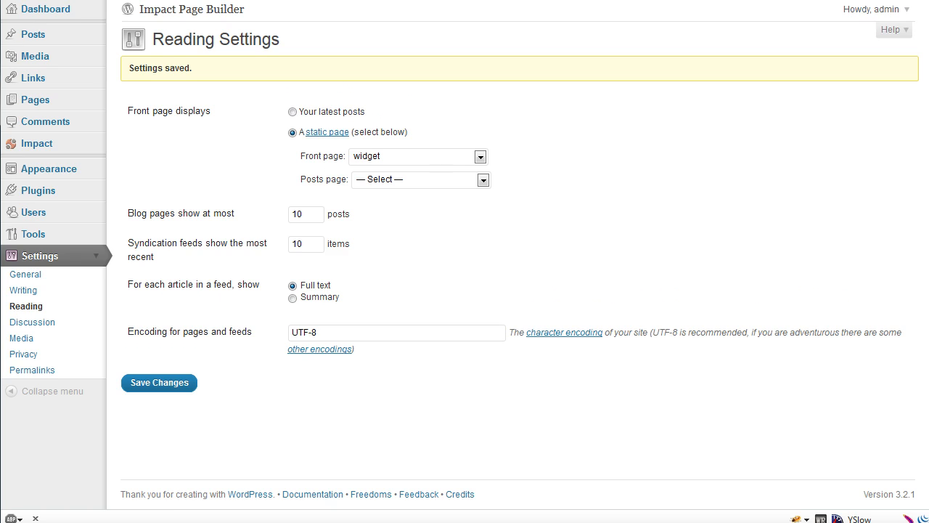
key("ctrl+Tab")
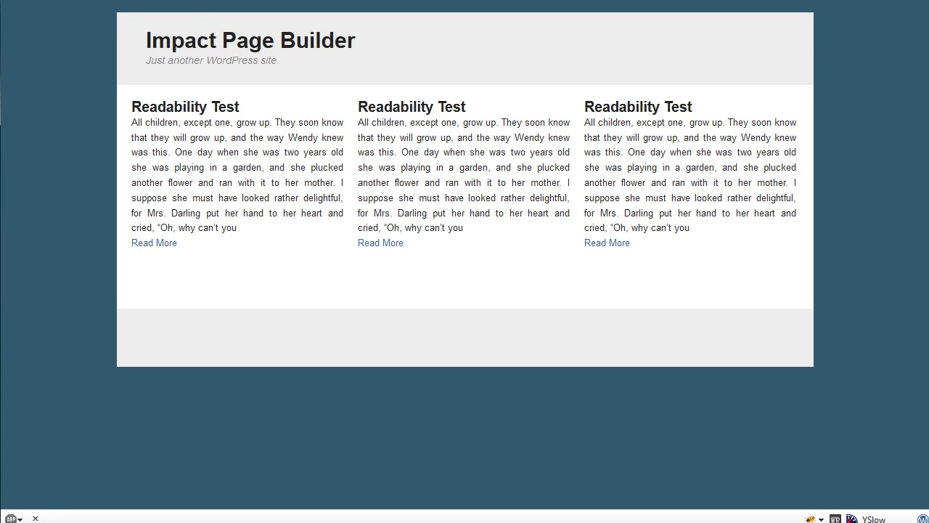
key("BackSpace")
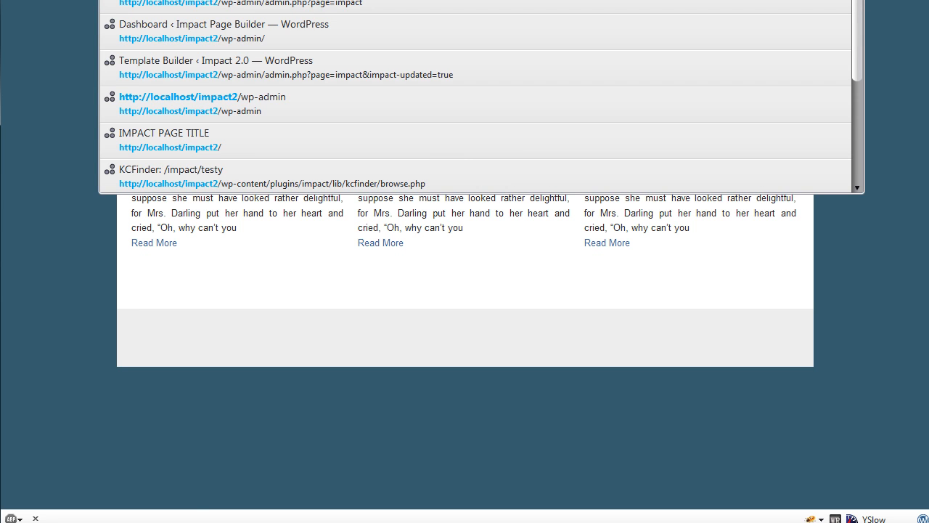
key("Return")
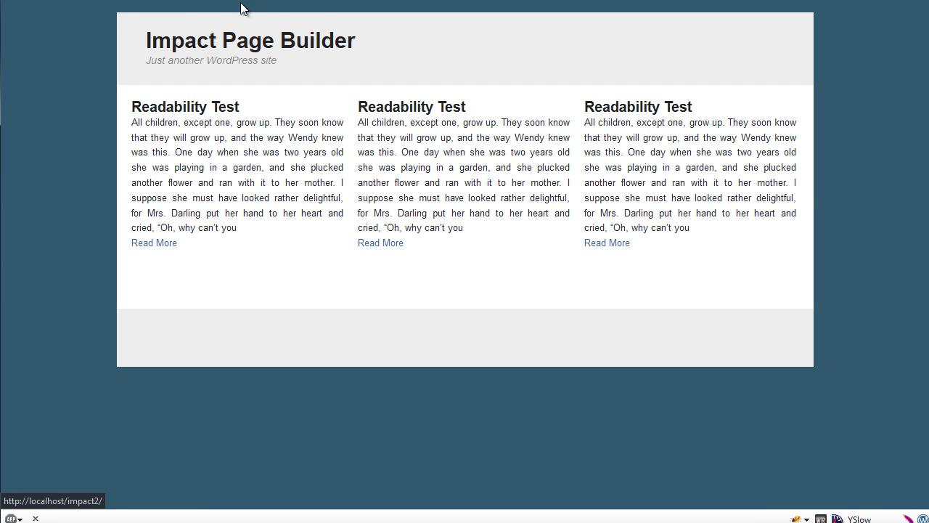